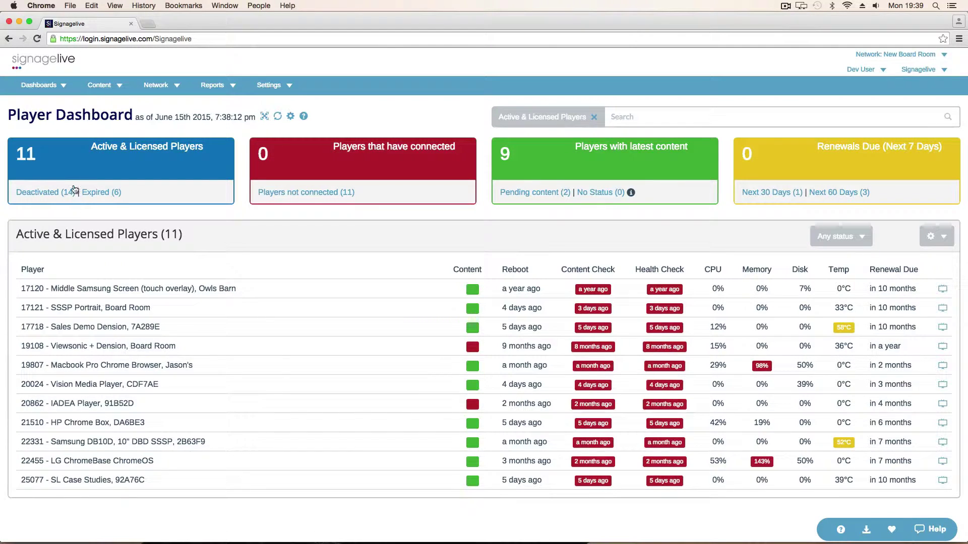
In the Message Manager Template Editor, start a new feed titled 'Screen 2 Menu Board'
click(119, 86)
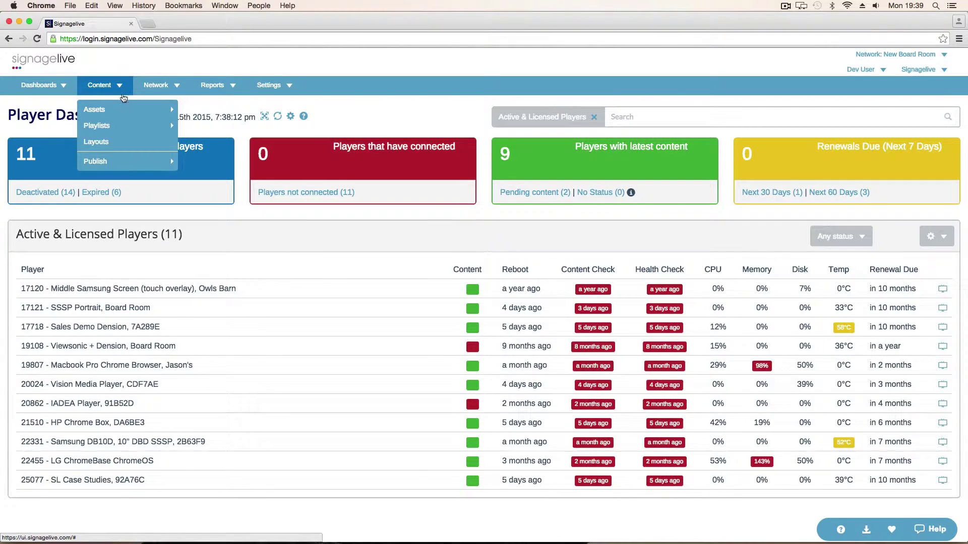
mouse_move(161, 110)
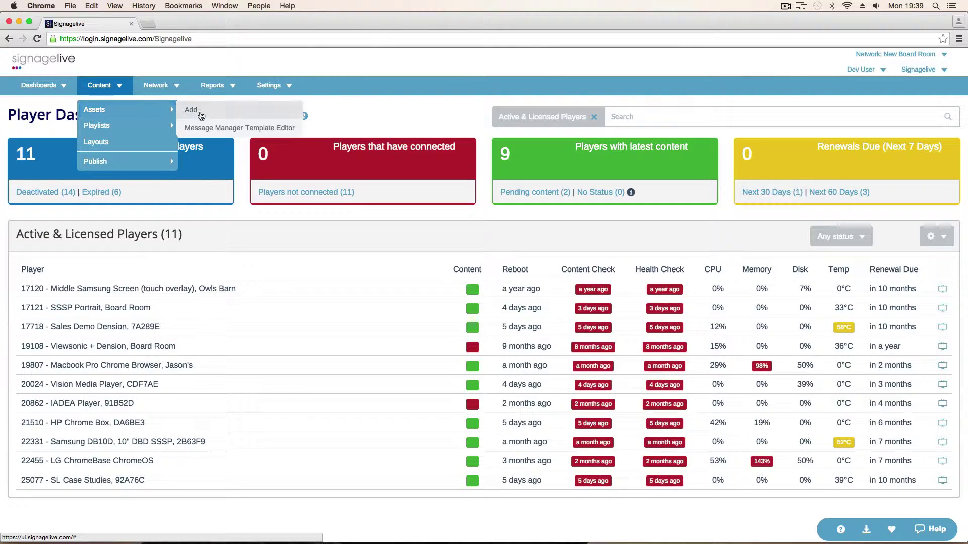
click(201, 130)
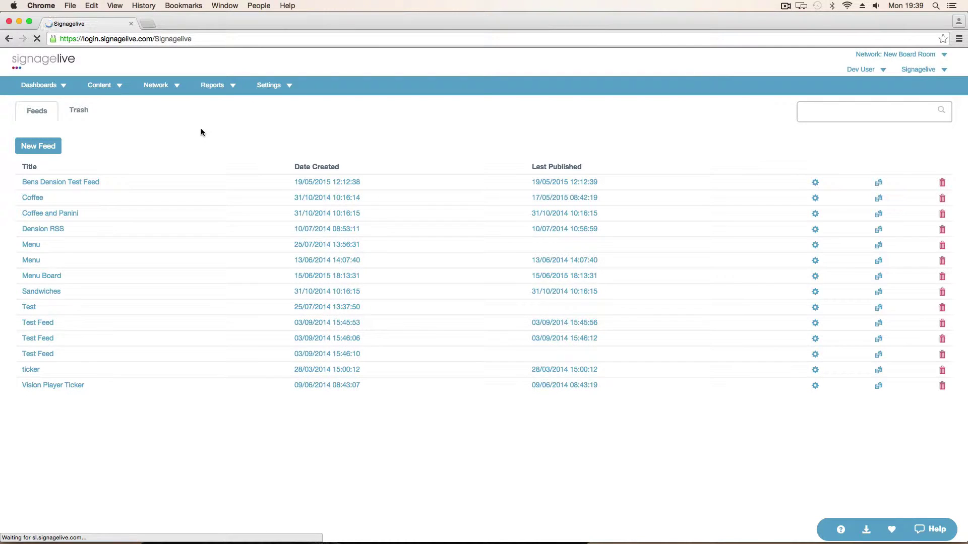
click(51, 151)
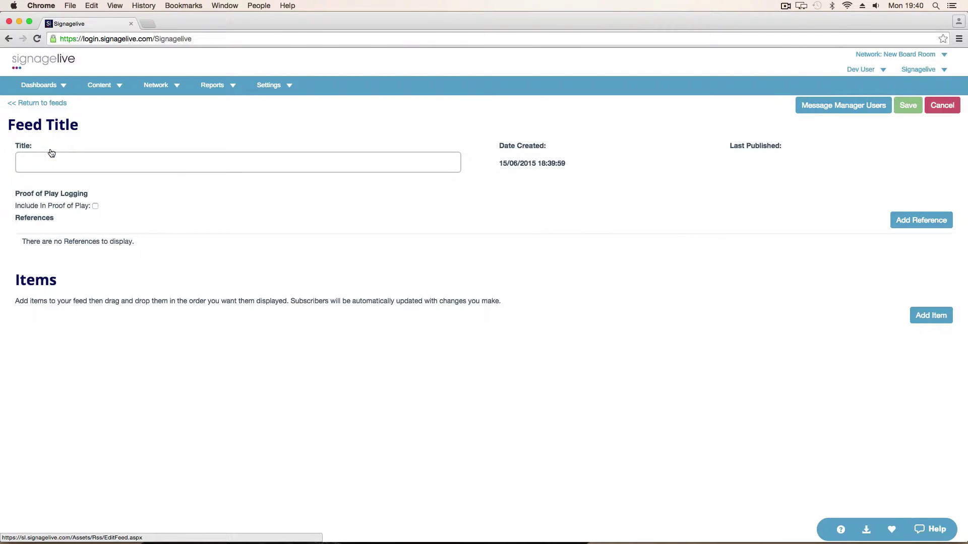
click(55, 158)
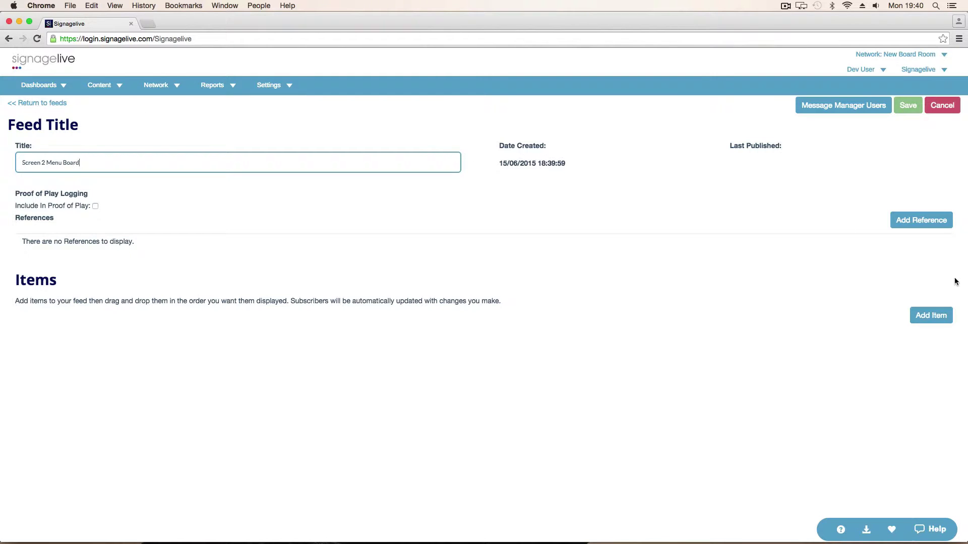
Add a feed item using the Screen2_IMAGELAYER menu image from page 6 of the signagelive library
click(932, 318)
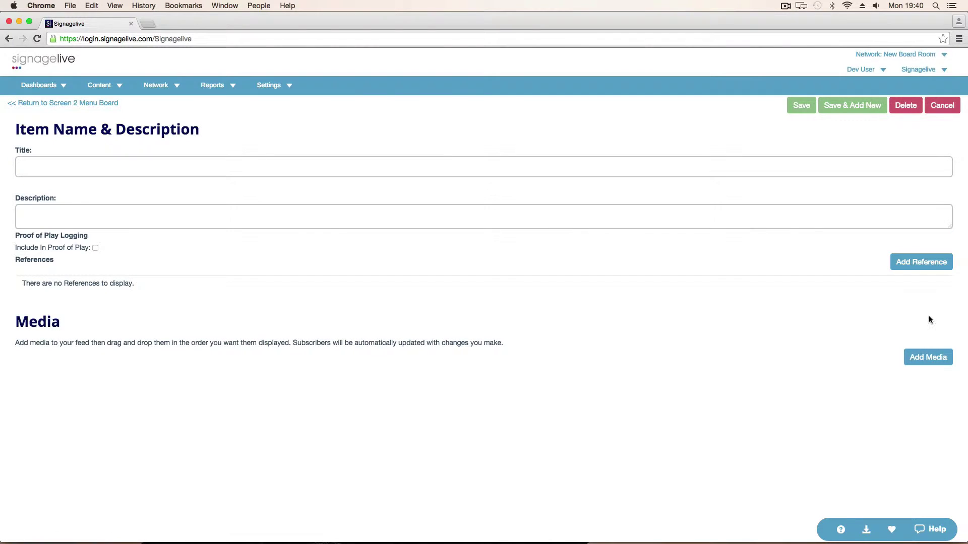
click(921, 366)
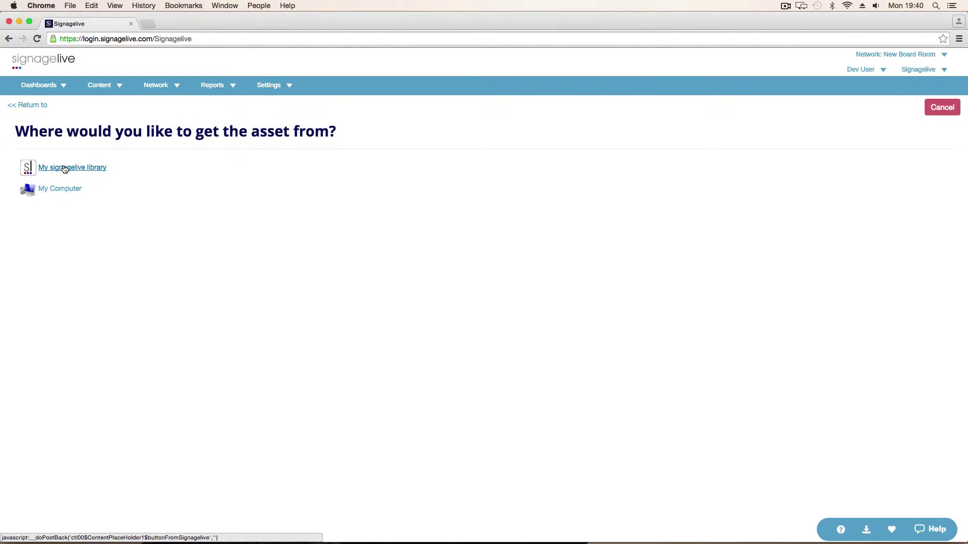
click(65, 168)
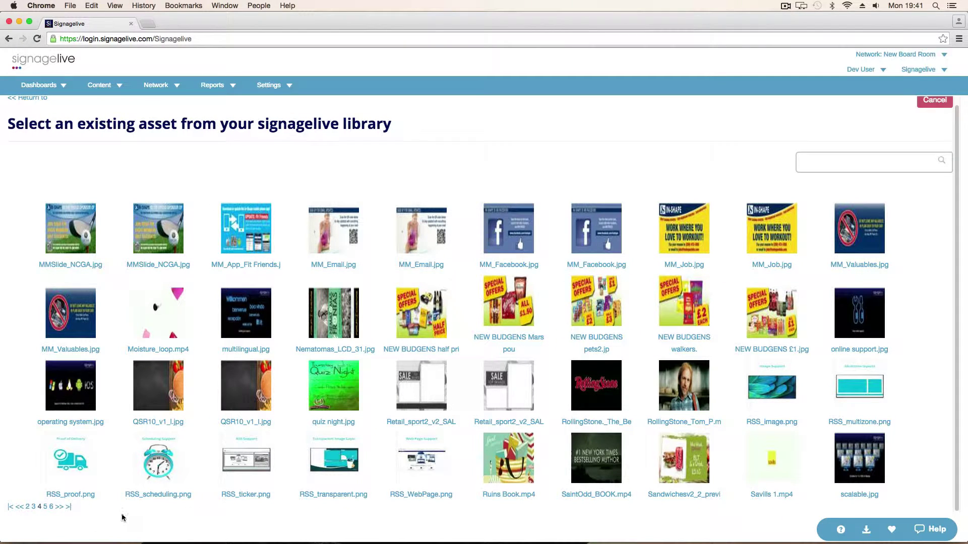
click(51, 507)
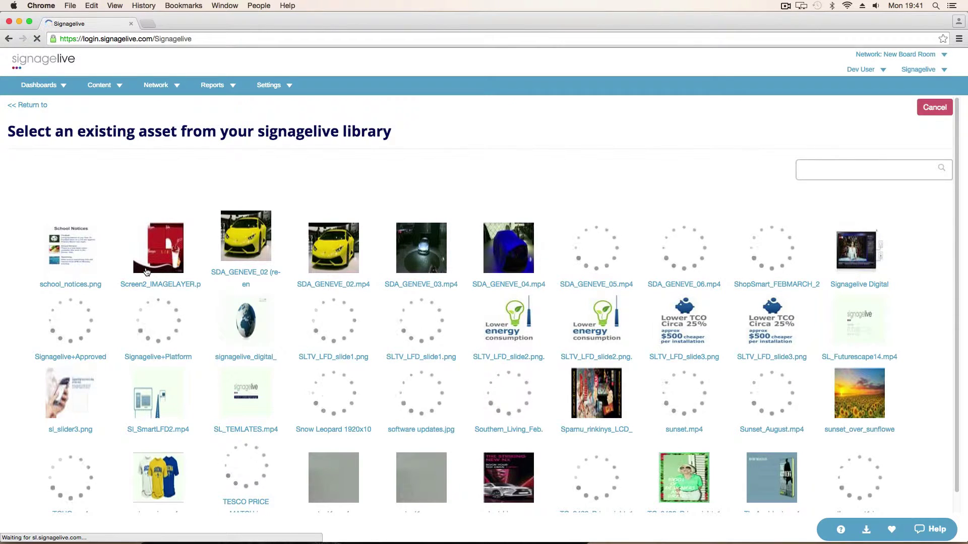
click(146, 272)
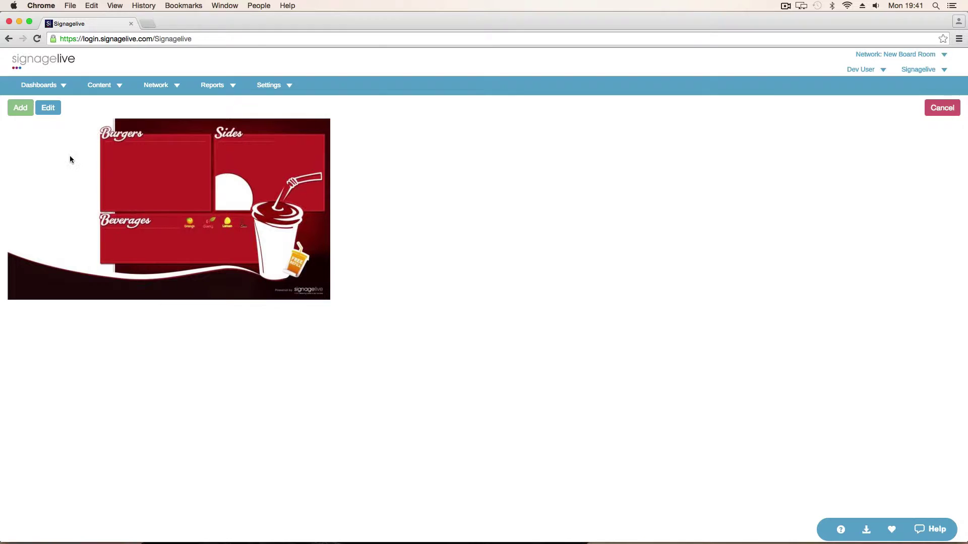
Add a 'Chicken Royal' text line to the menu image and set its size to 30
click(55, 108)
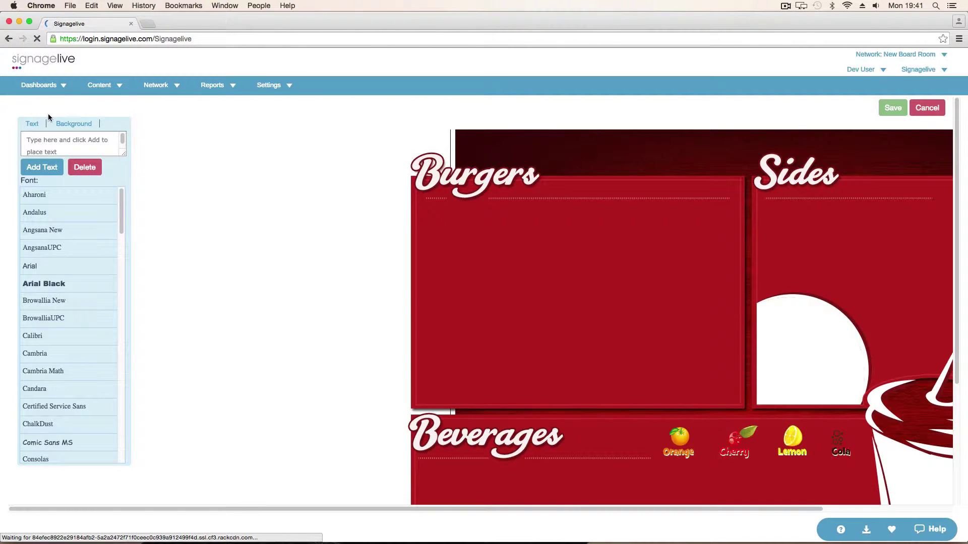
click(54, 139)
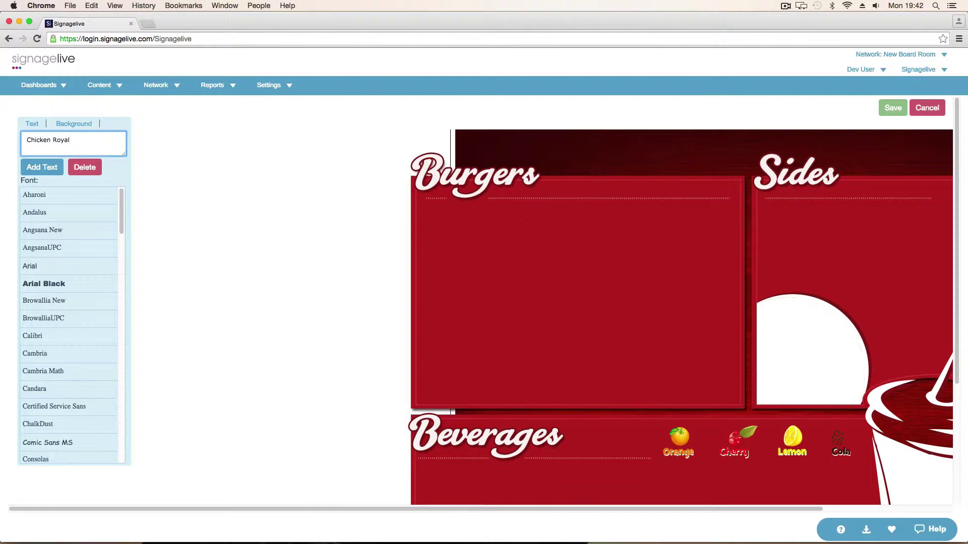
click(34, 169)
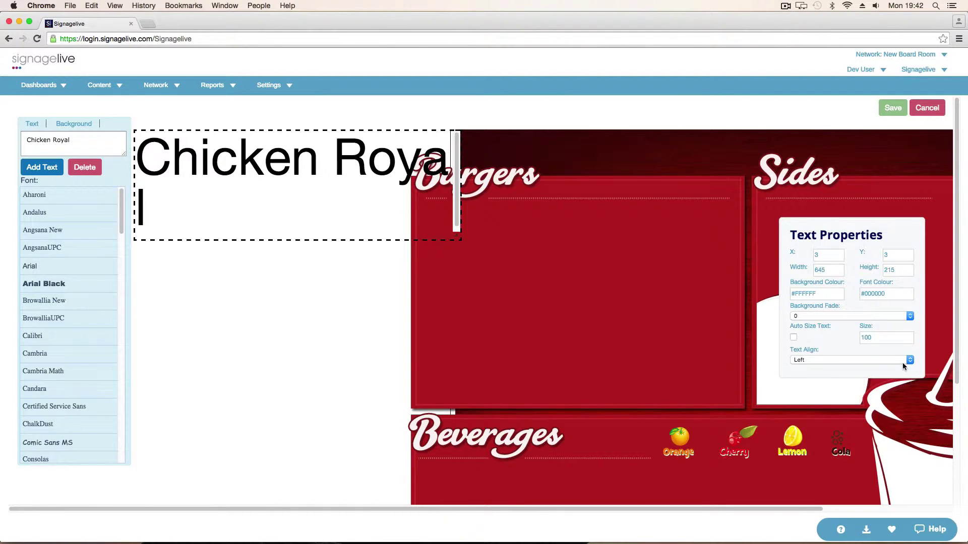
click(894, 338)
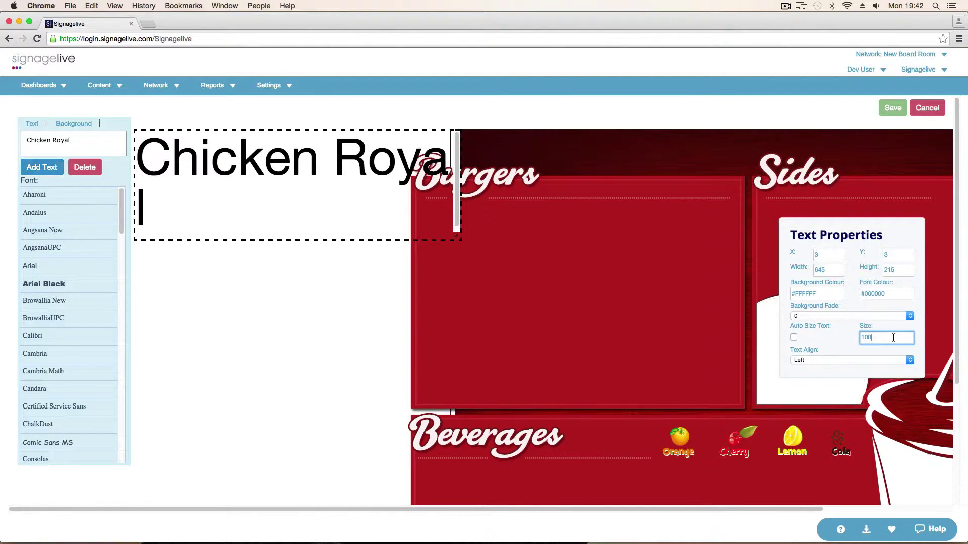
key(BackSpace)
key(BackSpace)
key(BackSpace)
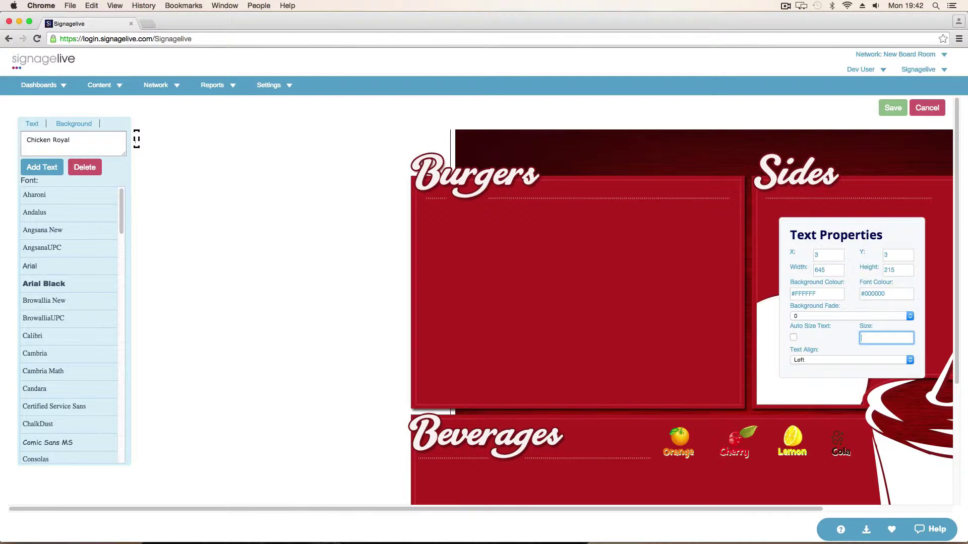
text(50)
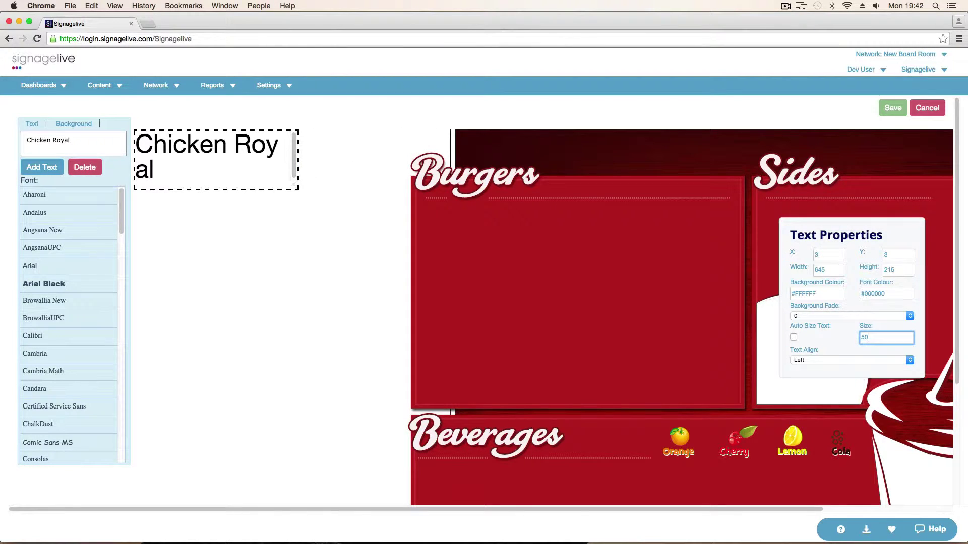
key(BackSpace)
key(BackSpace)
text(30)
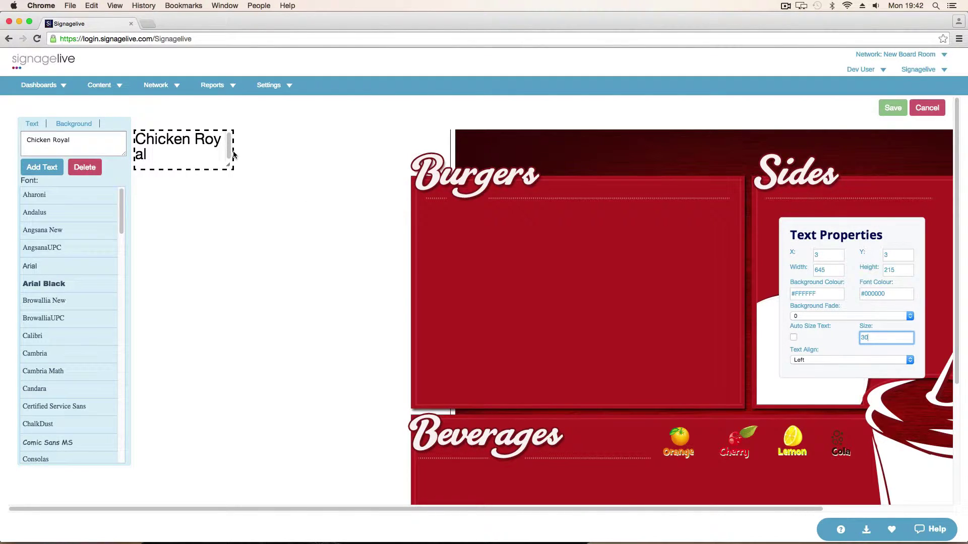
click(231, 153)
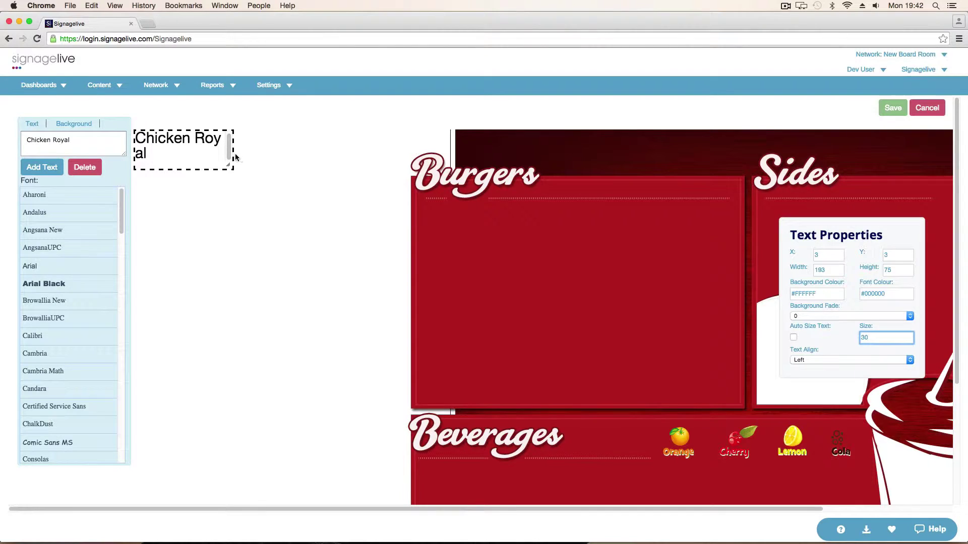
Fit the Chicken Royal box into the Burgers panel and make its text white (#FFFFFF)
drag(233, 155, 304, 151)
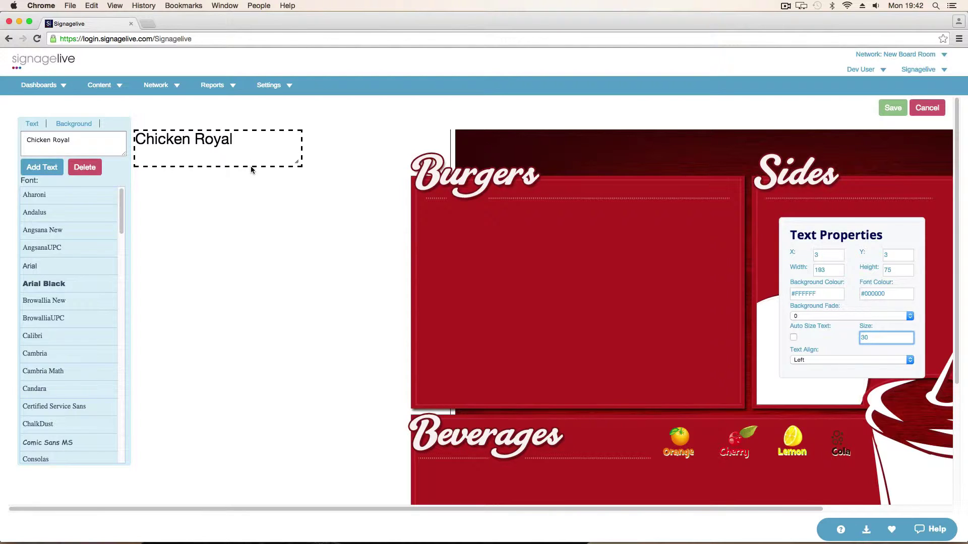
drag(251, 167, 253, 166)
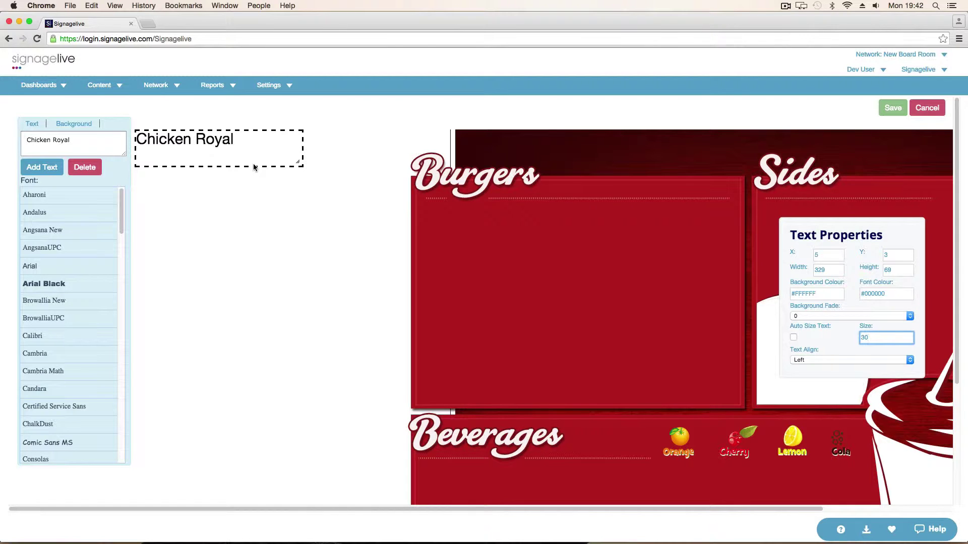
drag(254, 165, 539, 225)
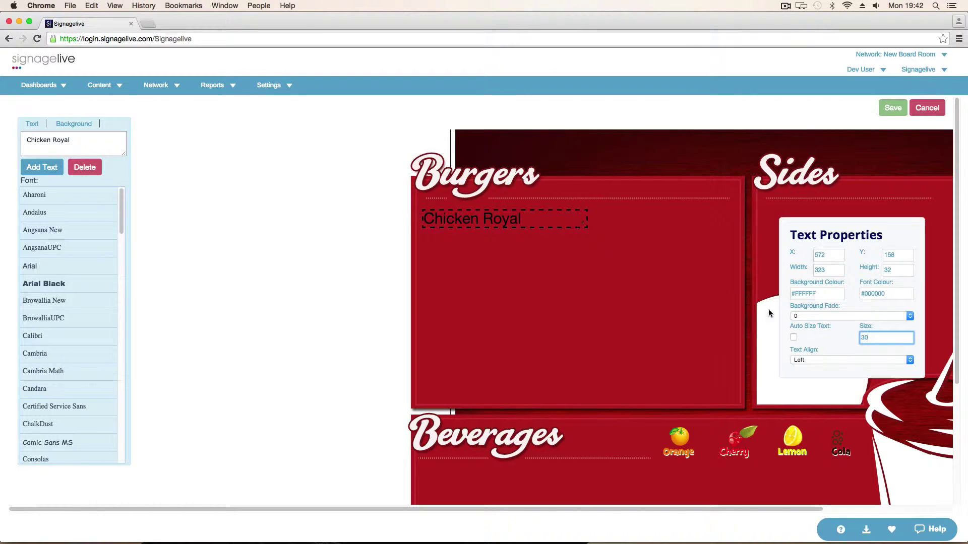
click(889, 292)
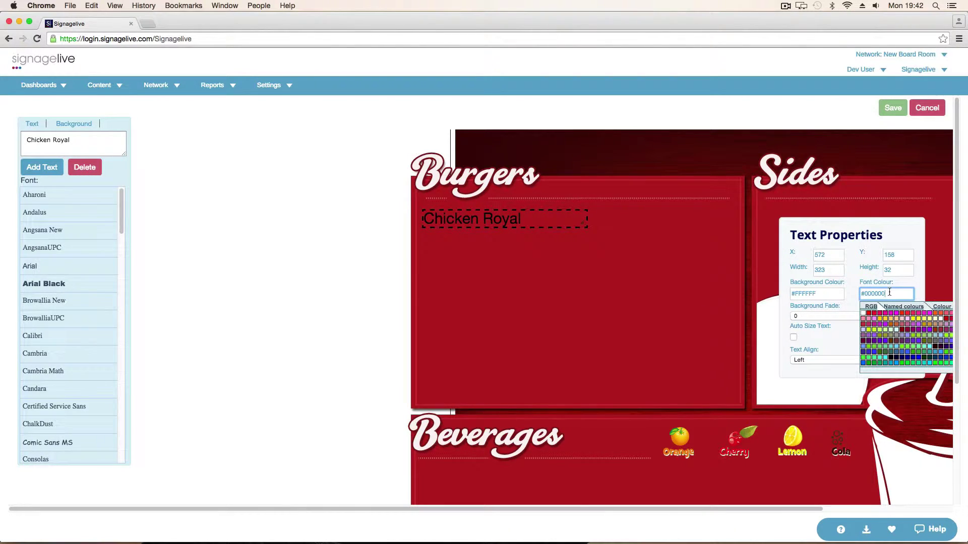
click(864, 314)
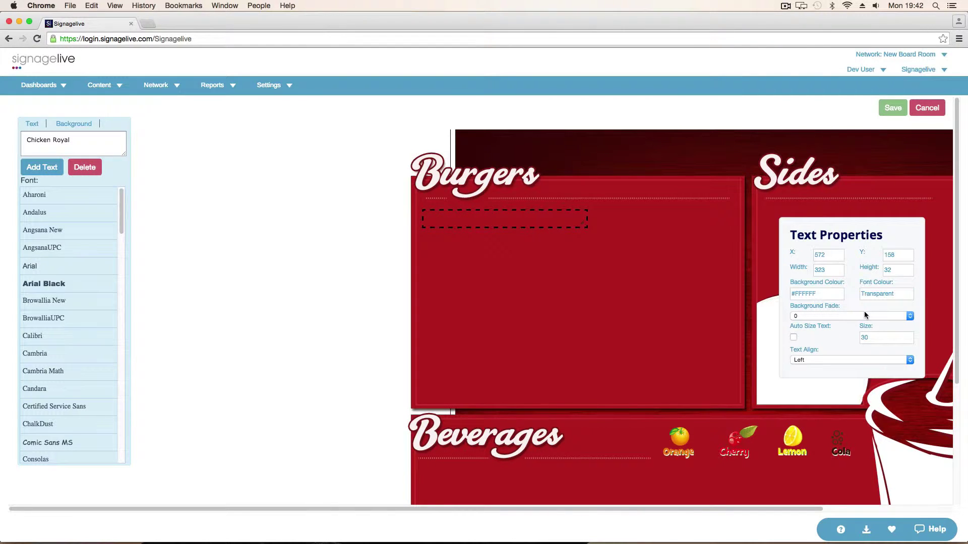
click(878, 294)
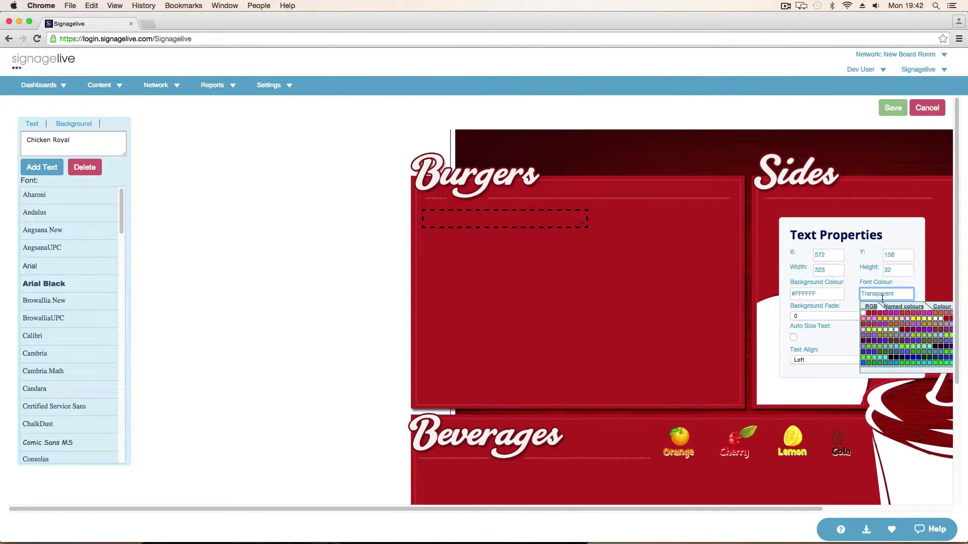
click(944, 322)
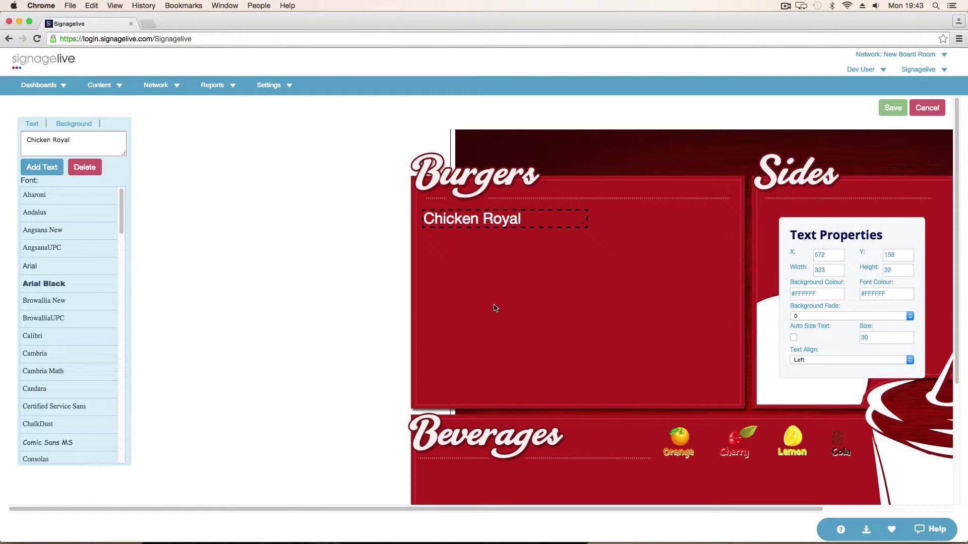
Add a '£2.50' text line at size 30 in white (#FFFFFF)
click(496, 308)
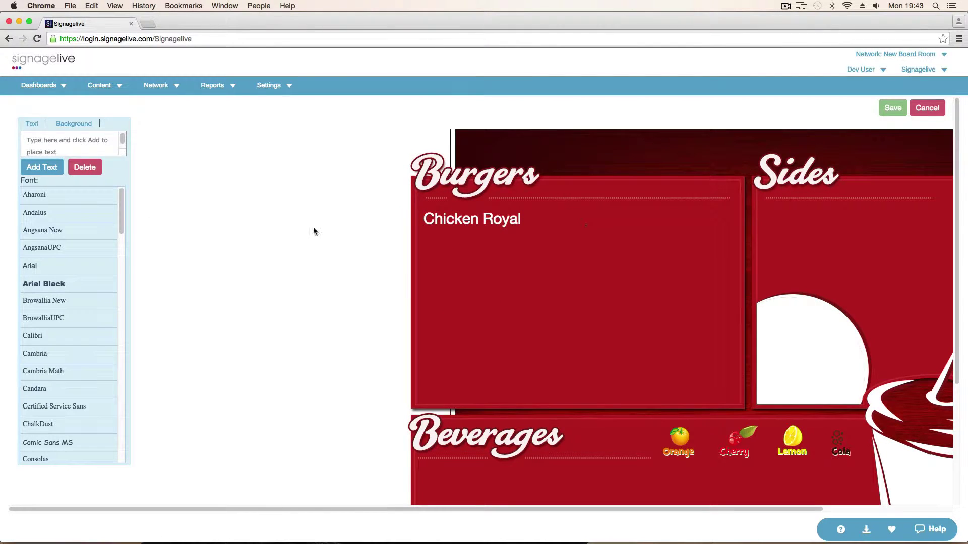
click(85, 138)
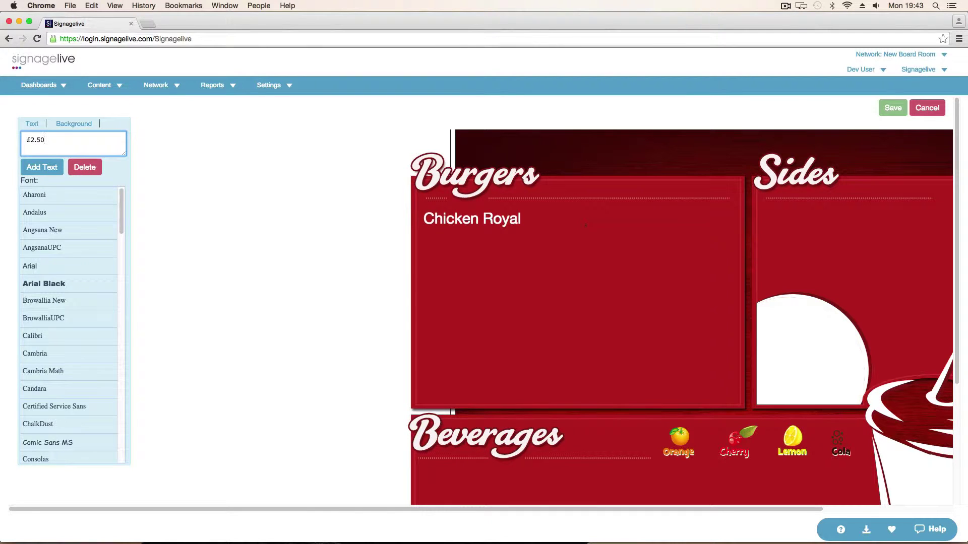
click(56, 167)
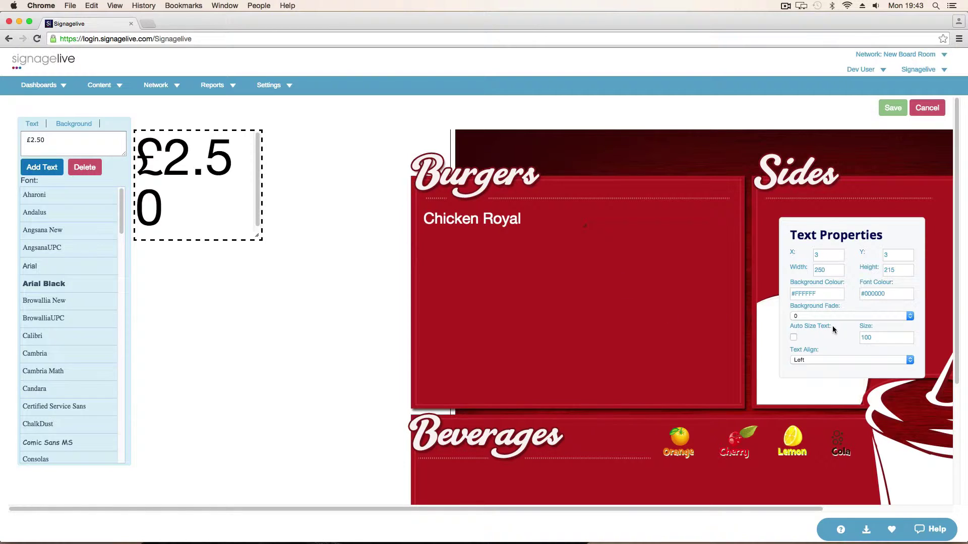
double_click(875, 337)
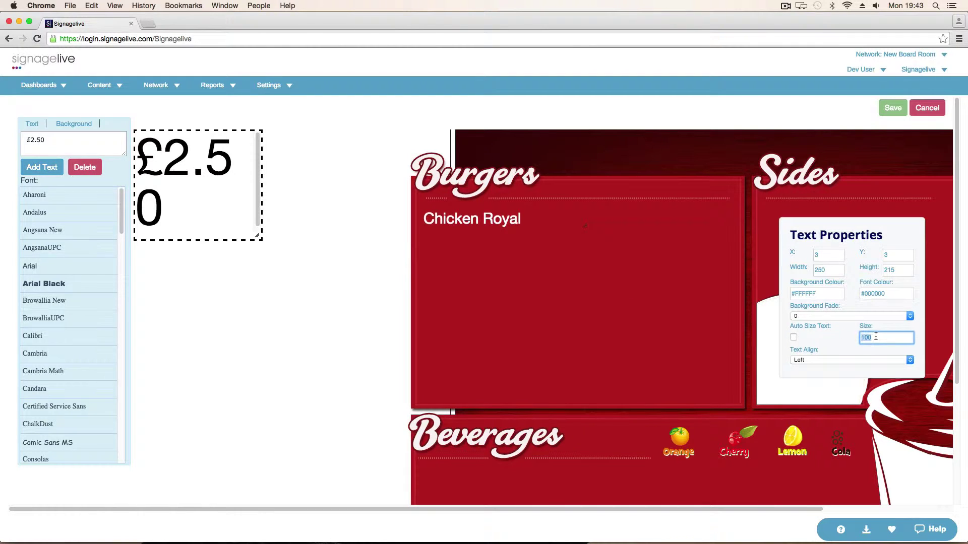
text(30)
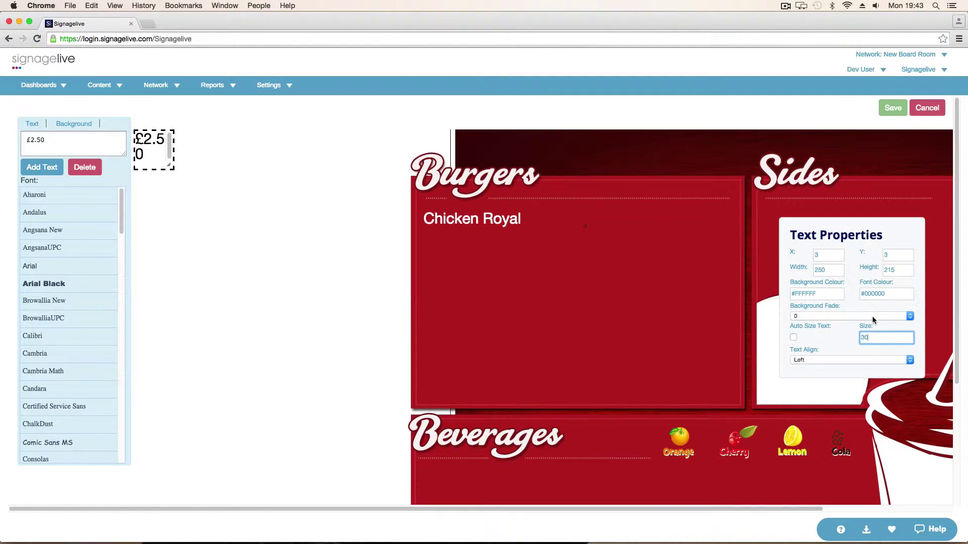
drag(886, 293, 867, 293)
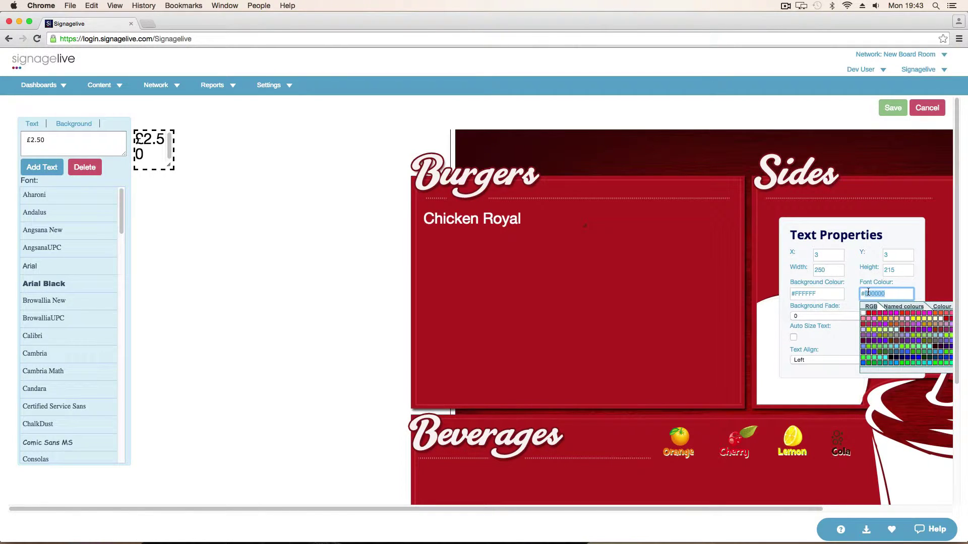
text(FFFFFF)
key(Return)
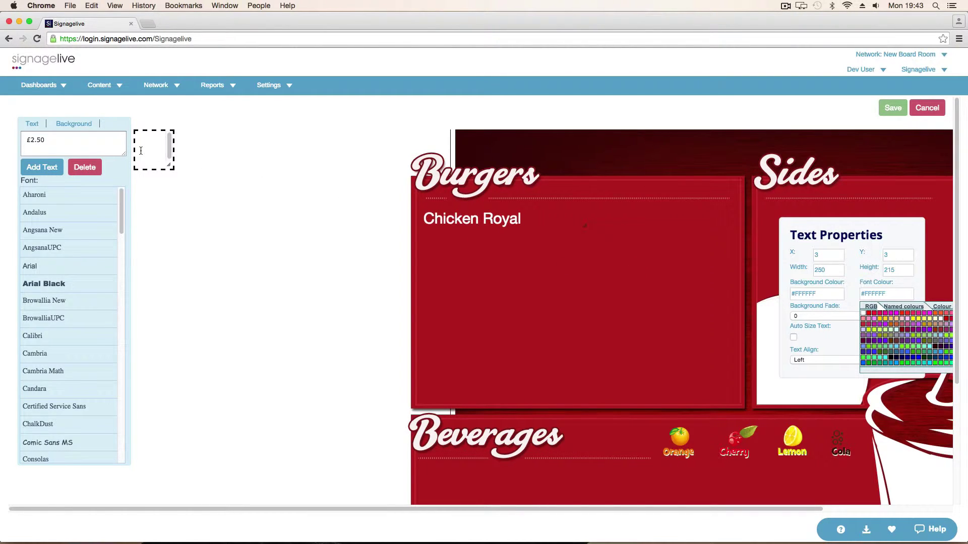
Move the £2.50 price into the Burgers panel beside Chicken Royal, widened to one line
drag(142, 151, 672, 231)
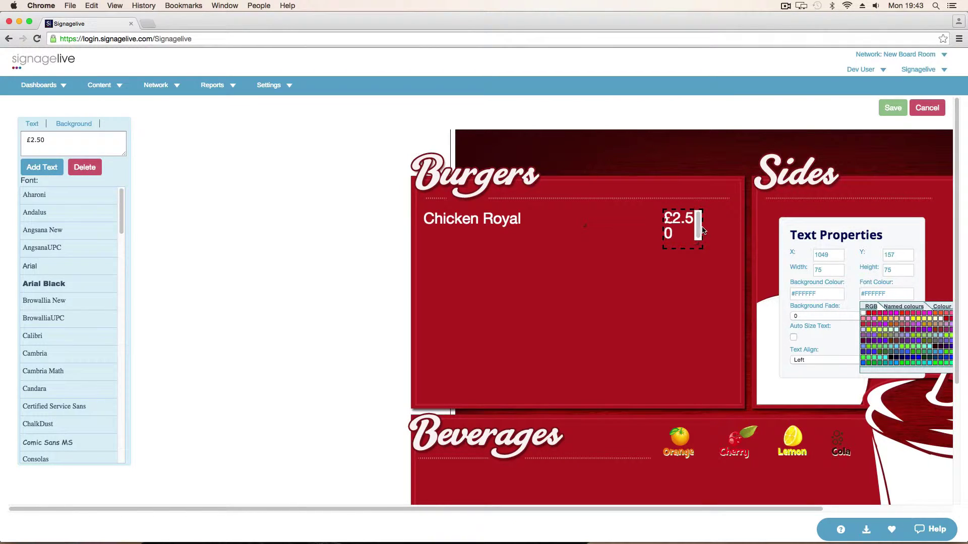
drag(704, 231, 720, 228)
scroll(957, 164, down, 1)
scroll(957, 164, down, 3)
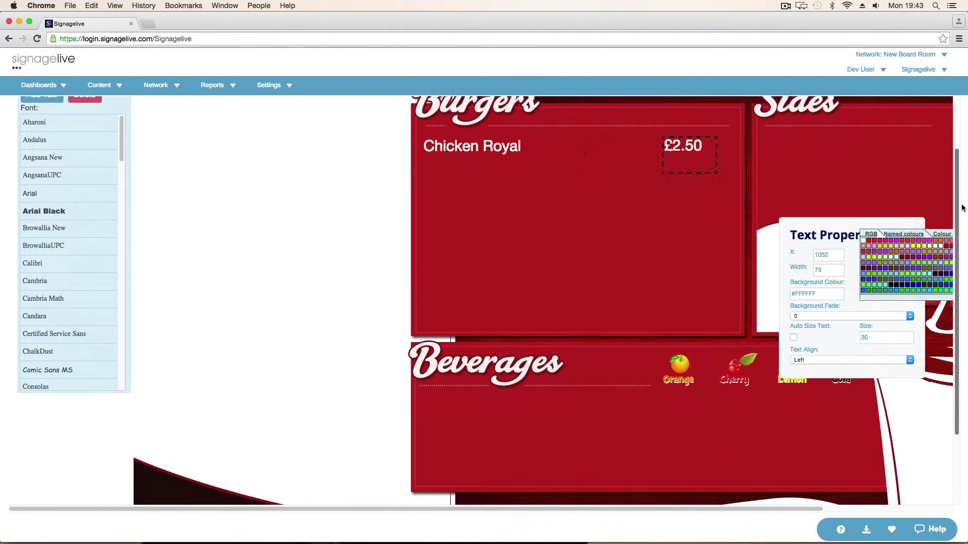
scroll(958, 175, up, 1)
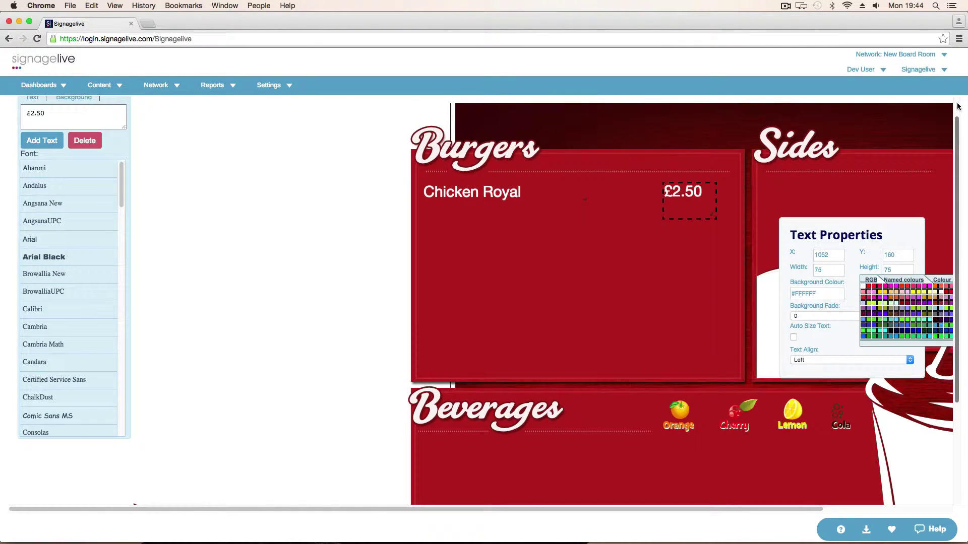
scroll(958, 105, up, 1)
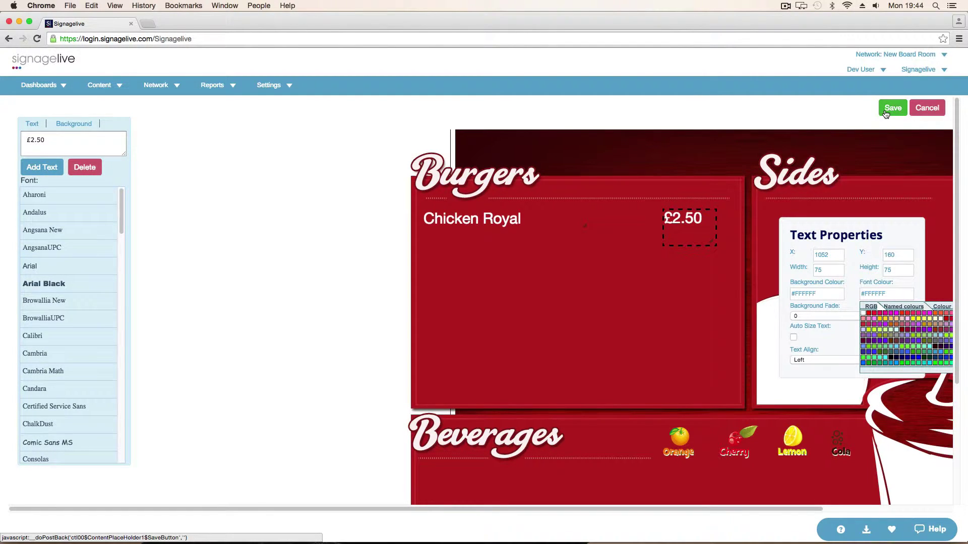
Save the edited menu board image and go to the Playlists editor
click(886, 115)
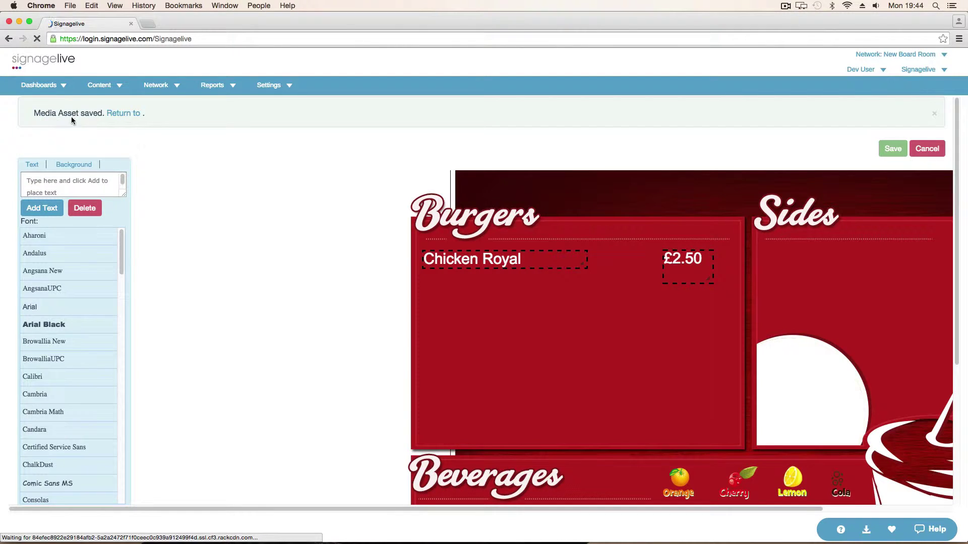
click(100, 96)
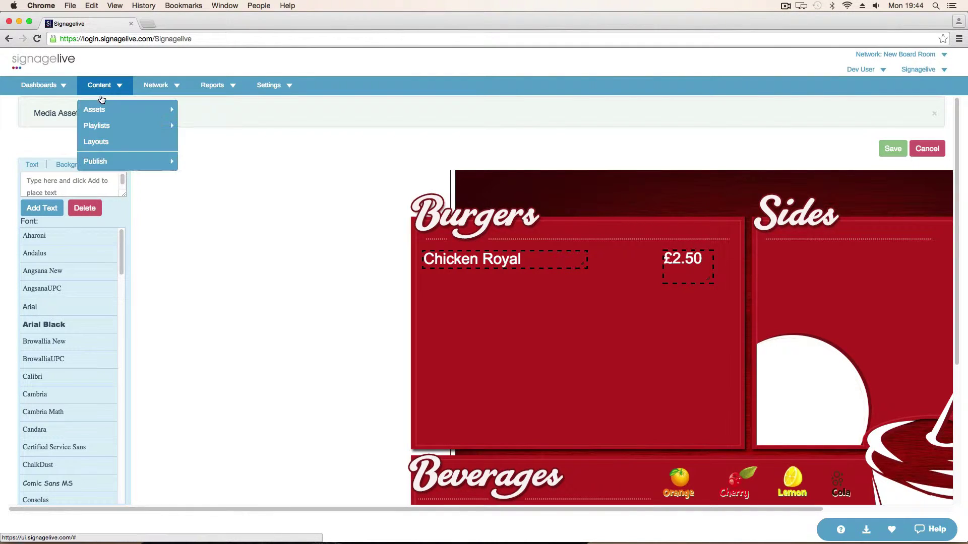
click(104, 126)
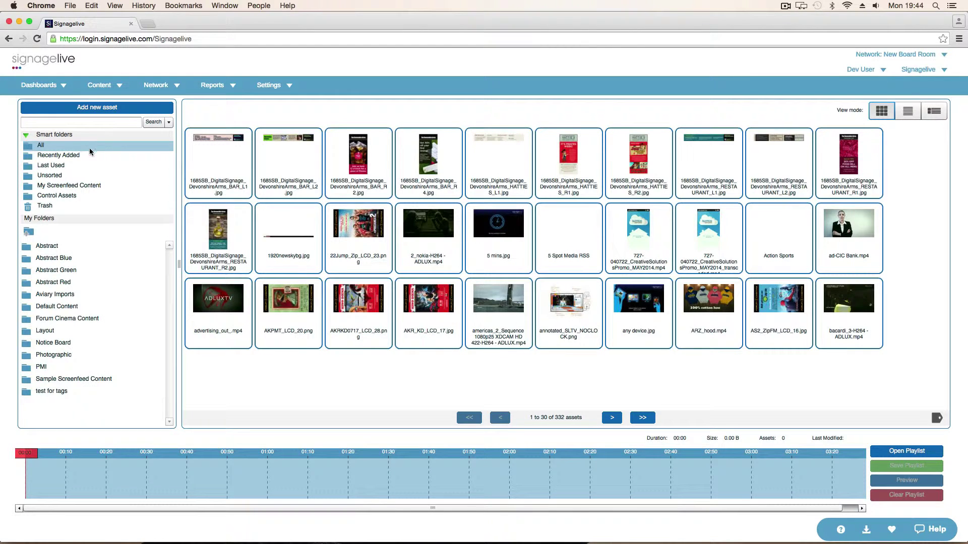
Add the Screen 2 Menu Board feed from Recently Added to the playlist with a 60-second duration
click(84, 155)
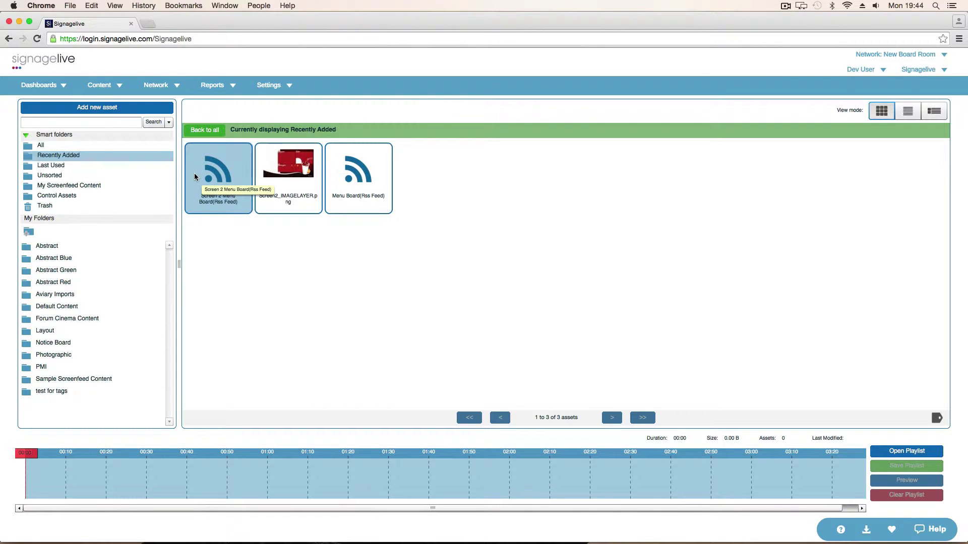
drag(195, 176, 54, 484)
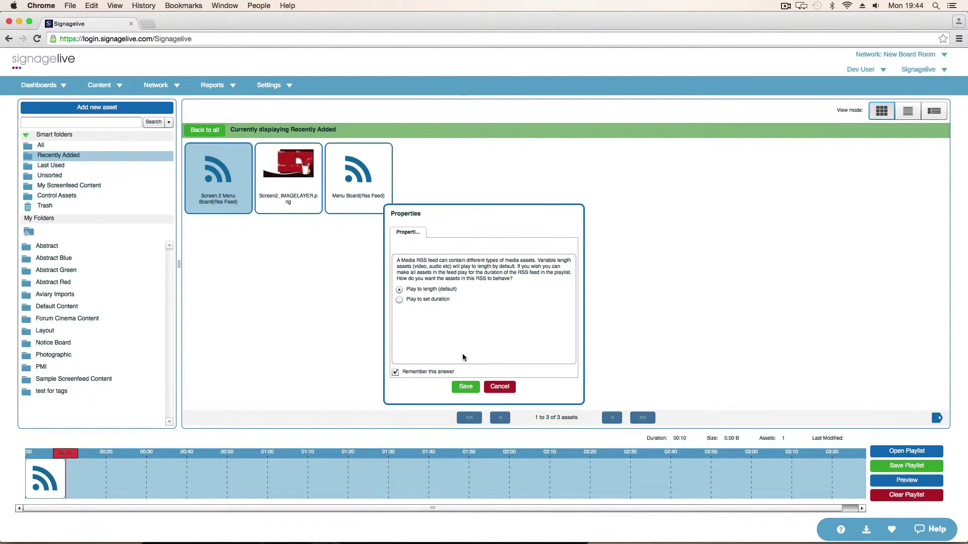
click(465, 387)
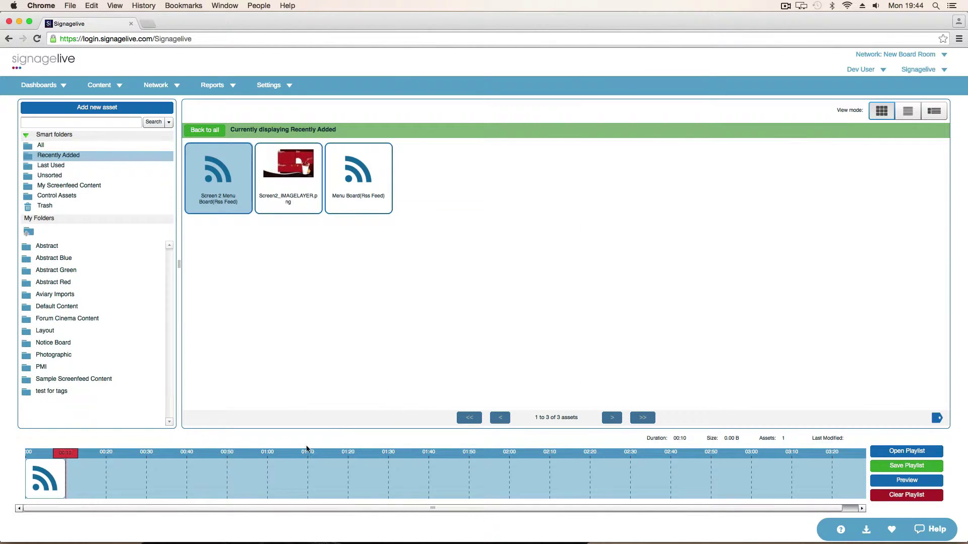
right_click(59, 476)
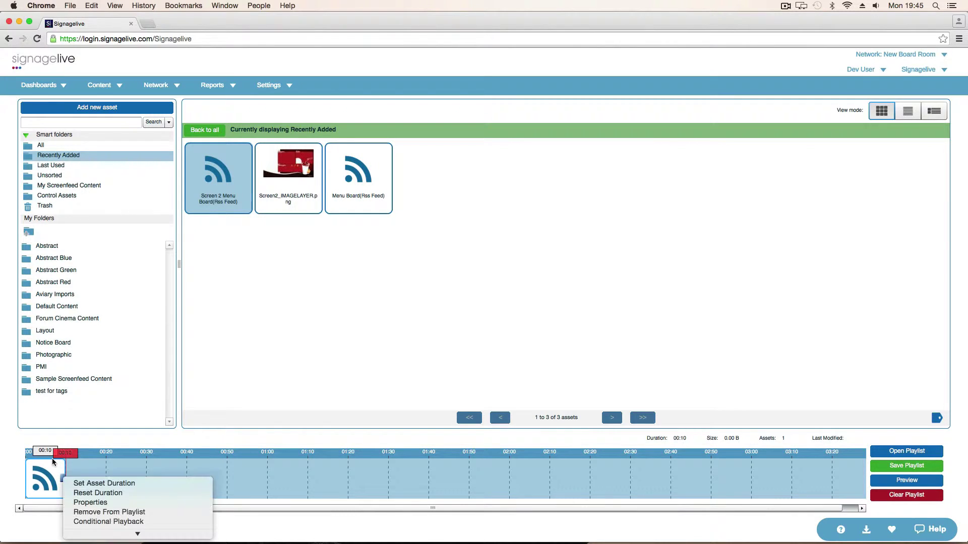
click(80, 483)
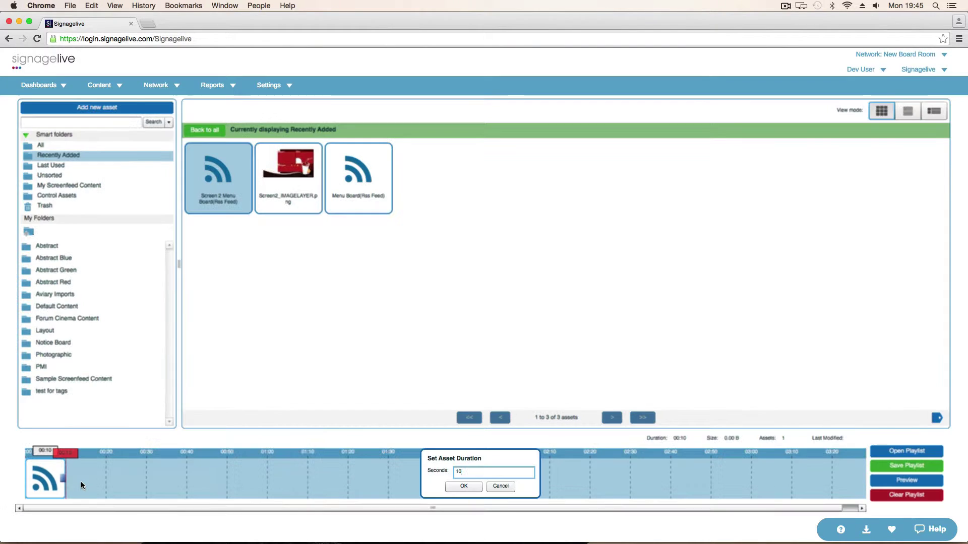
key(BackSpace)
key(BackSpace)
click(464, 486)
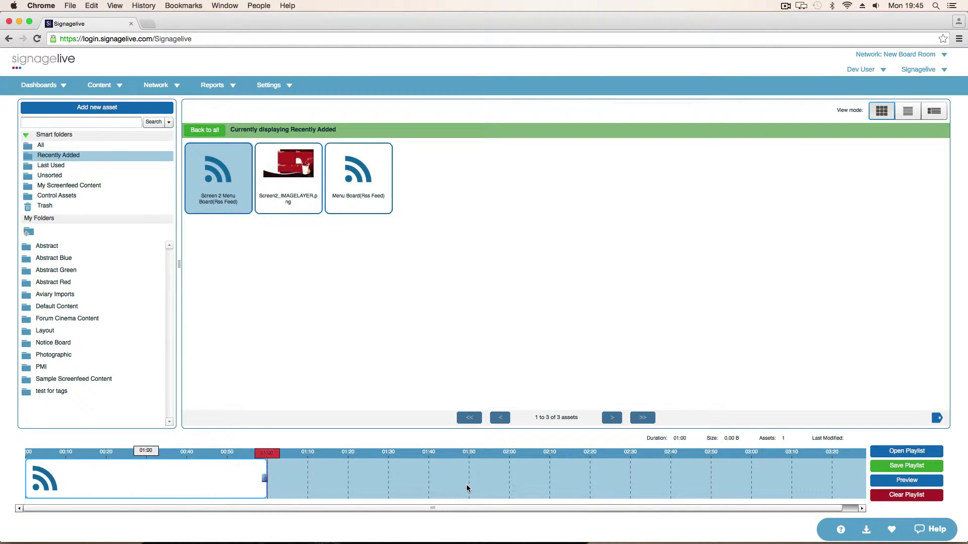
Save the playlist as 'Screen 2 Top Layer' and dismiss the success message
click(882, 466)
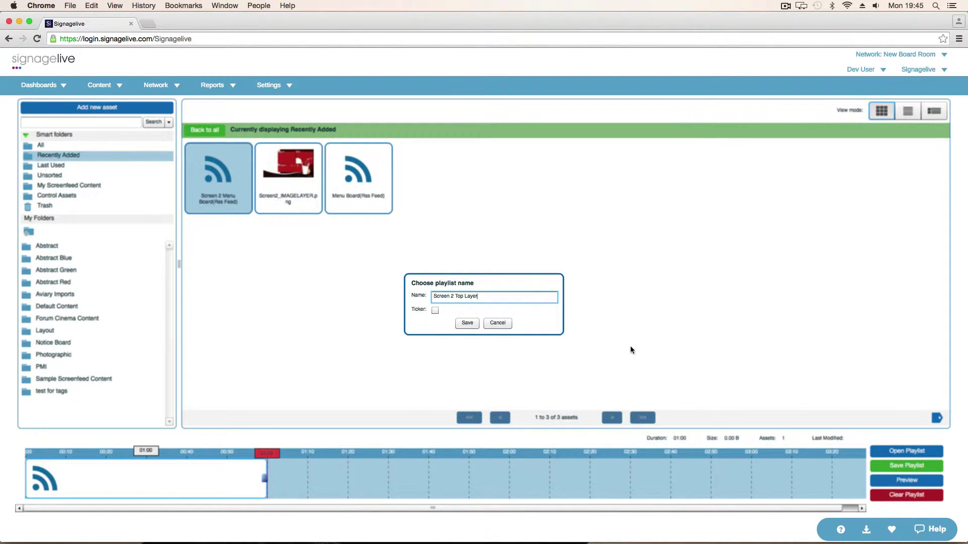
click(463, 325)
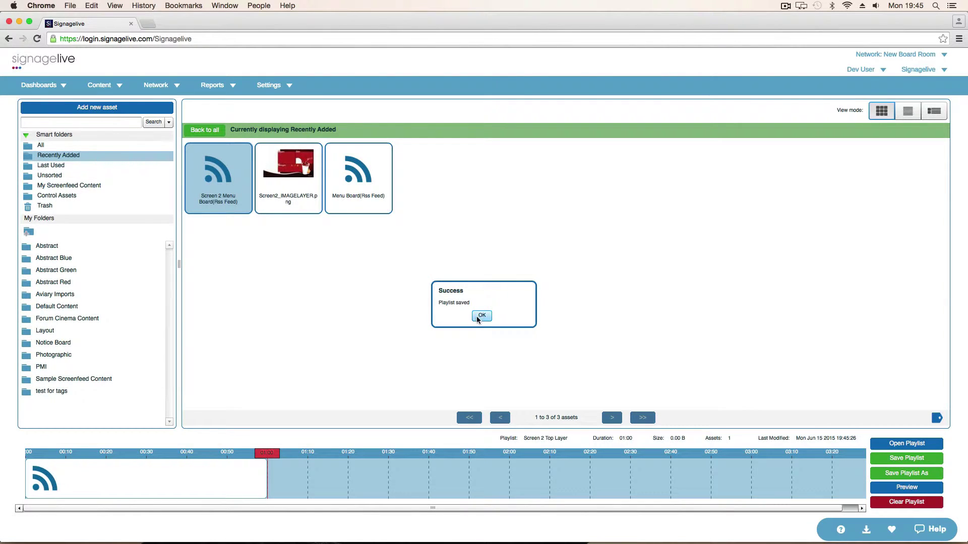
click(476, 316)
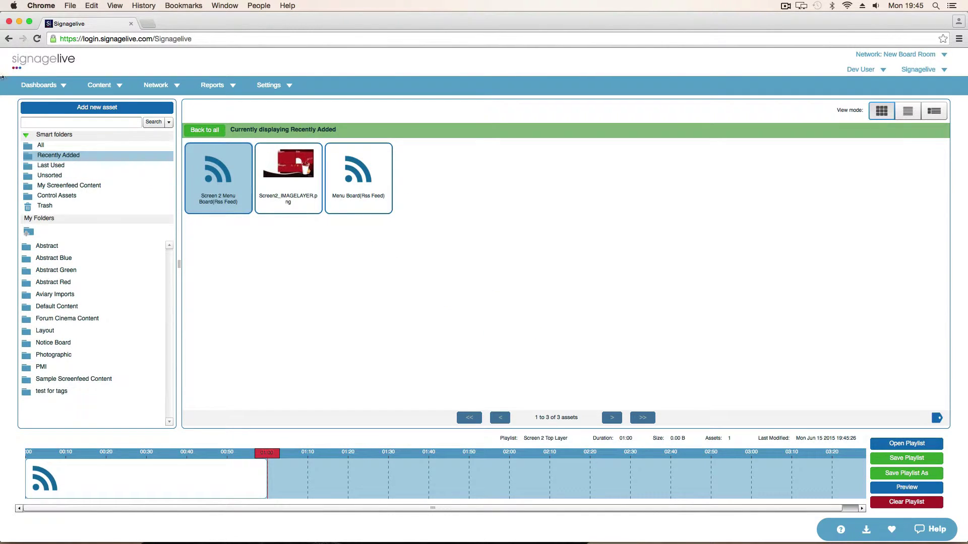
Create a new blank landscape layout at 1920 × 1080 from the Layouts list
click(103, 85)
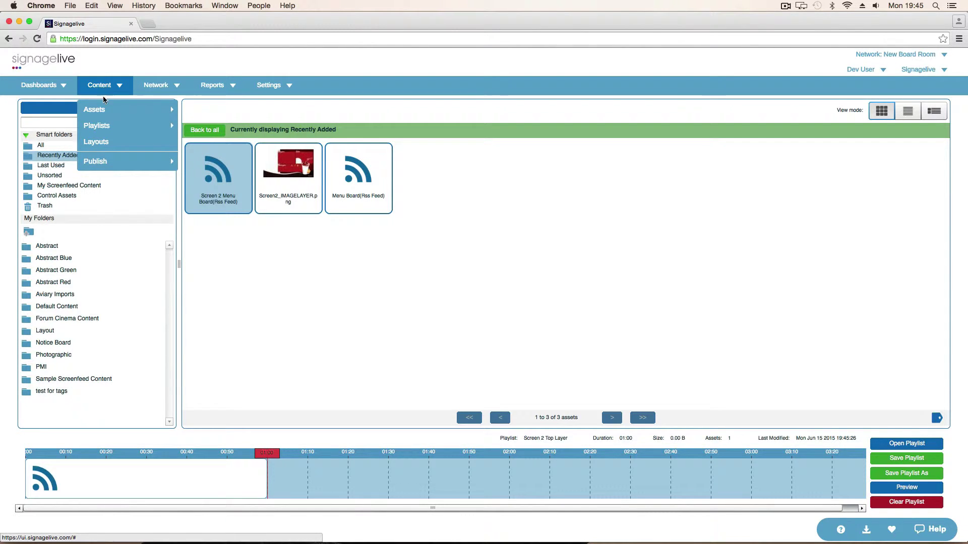
mouse_move(110, 135)
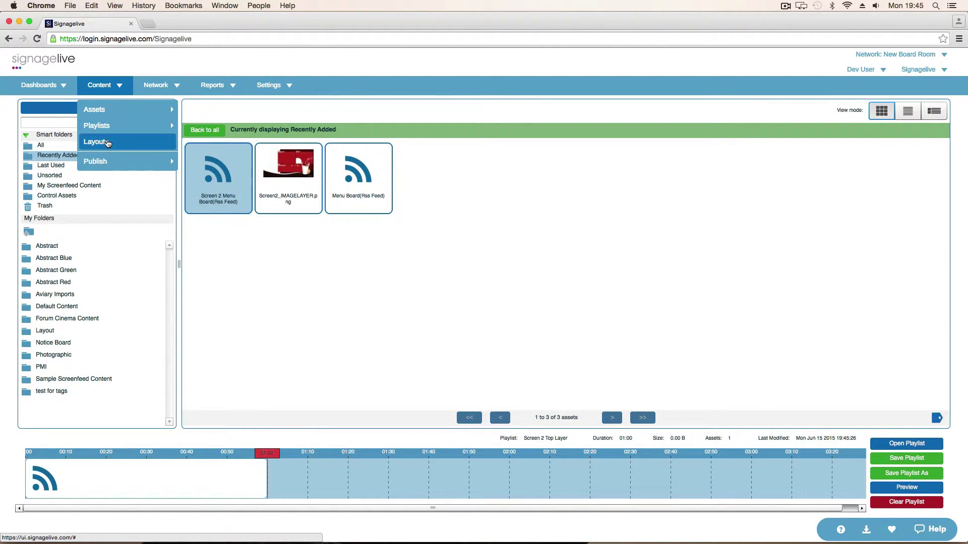
click(107, 143)
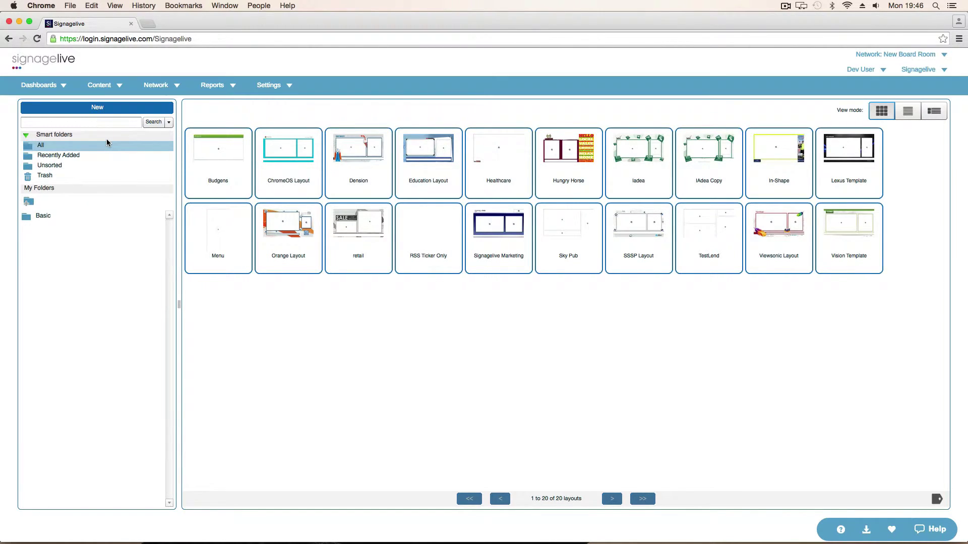
click(110, 112)
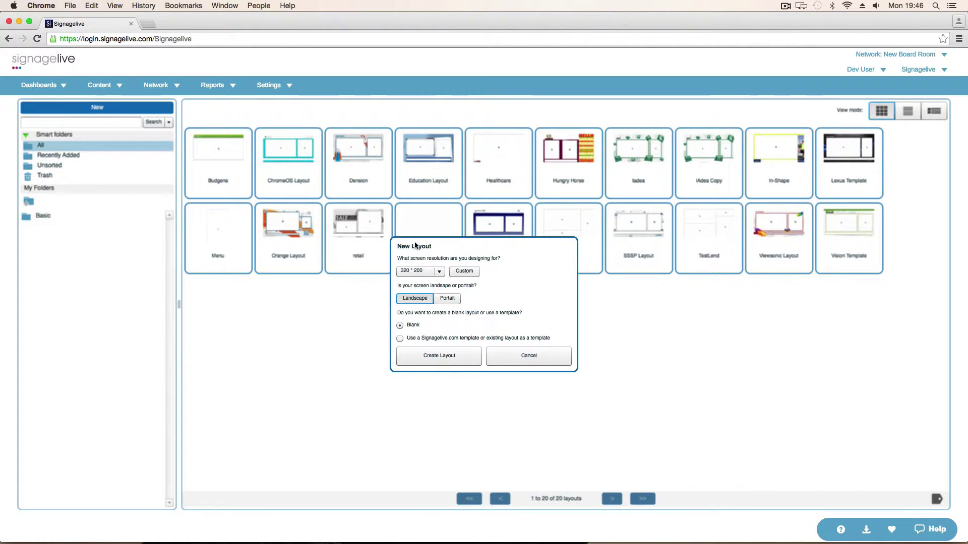
click(439, 272)
click(440, 360)
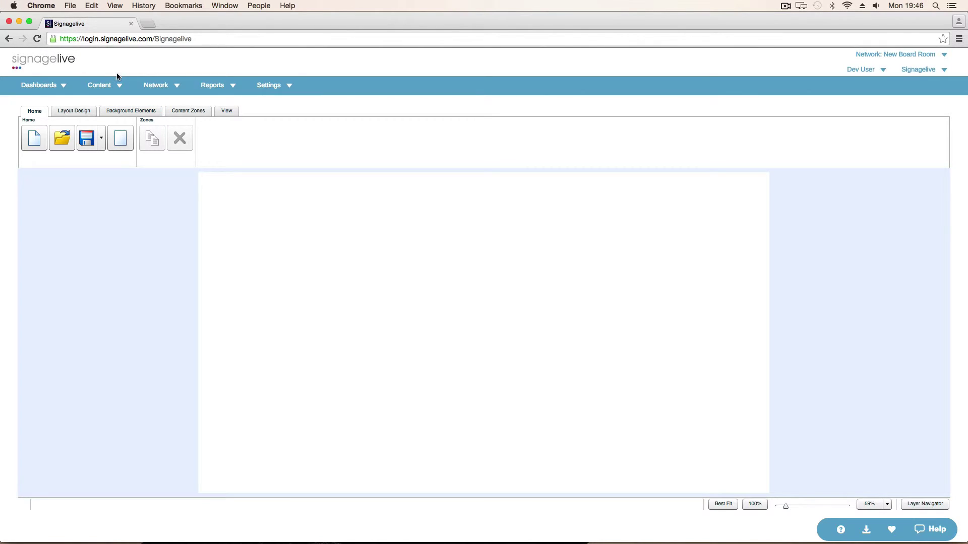
Add two Schedulable Content zones and stretch each across the 1920 × 1080 canvas
click(182, 112)
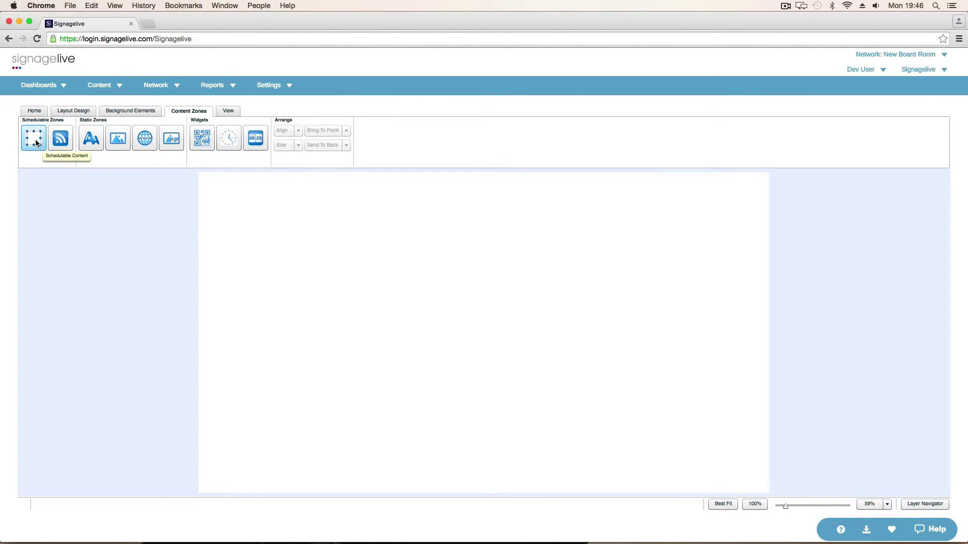
drag(39, 144, 234, 198)
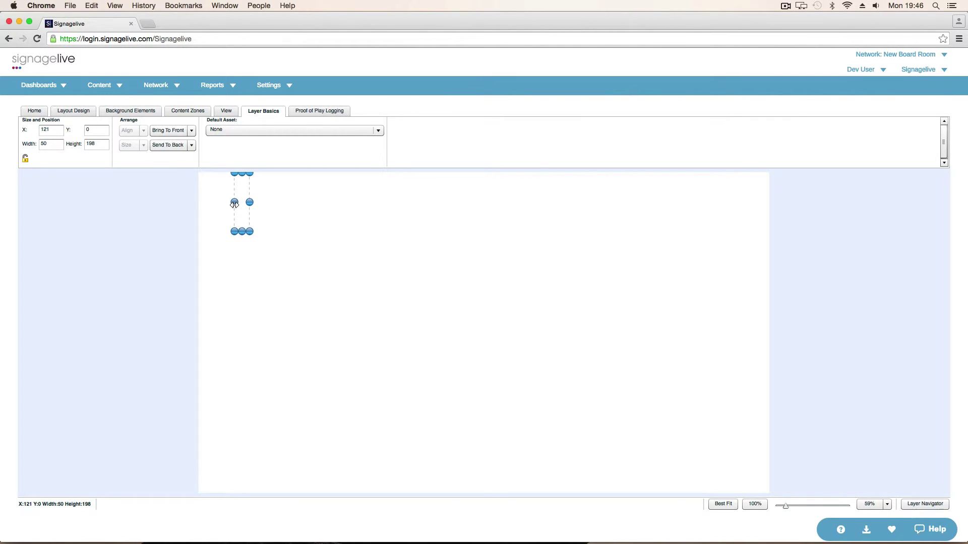
drag(234, 202, 179, 205)
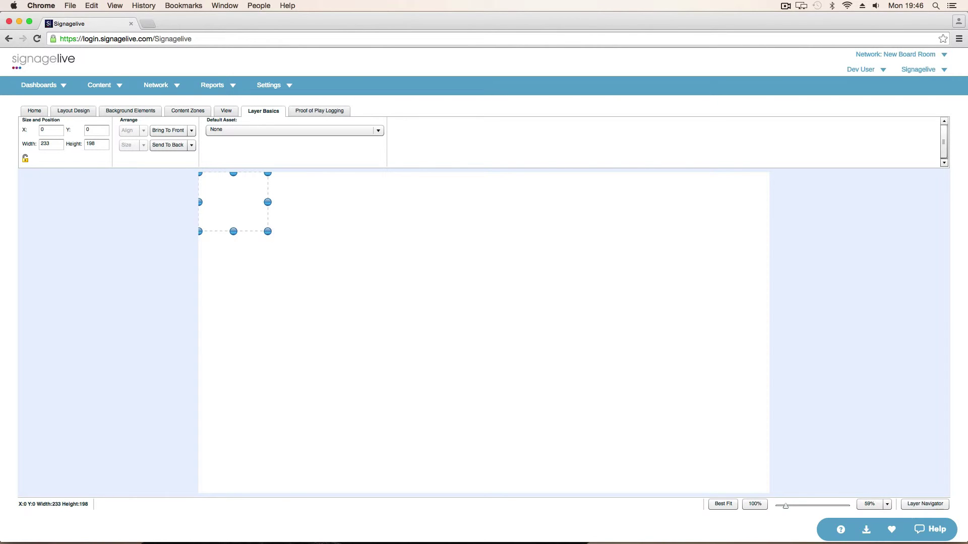
drag(268, 231, 902, 538)
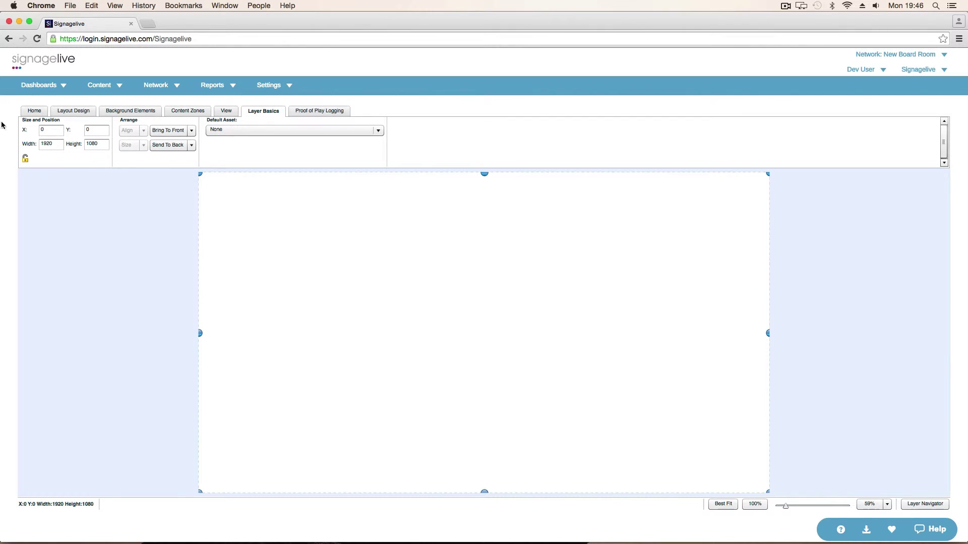
click(183, 110)
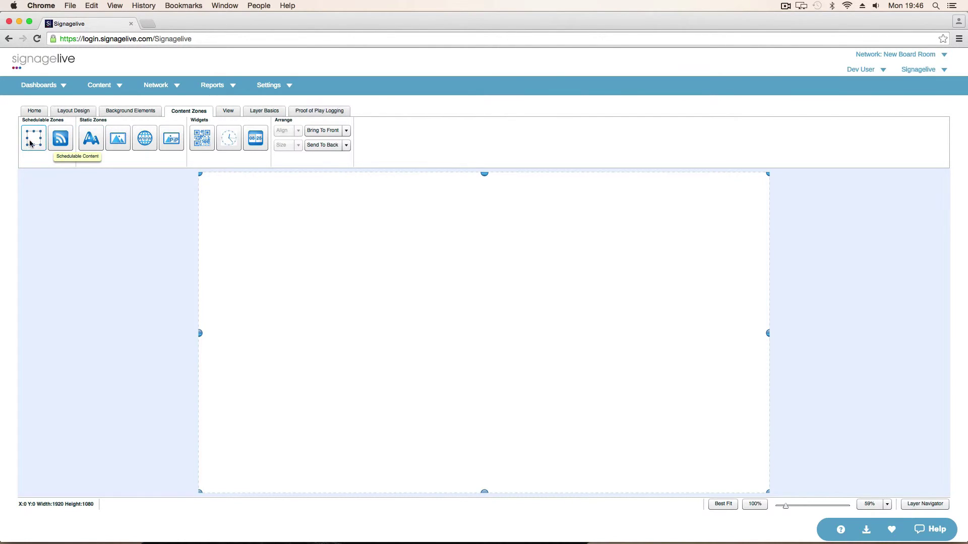
drag(34, 138, 171, 166)
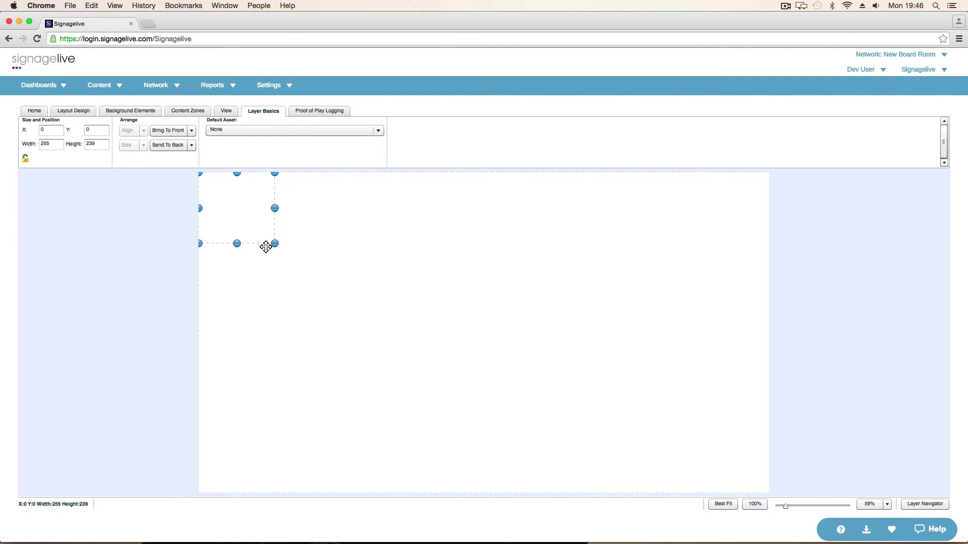
drag(273, 243, 815, 510)
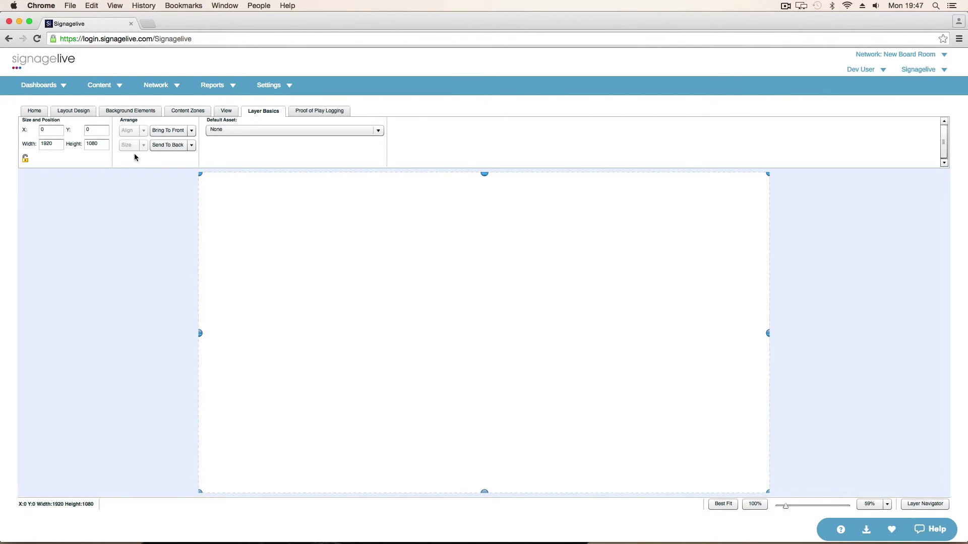
Save the layout under the name 'Screen 2 Menu'
click(46, 112)
click(87, 141)
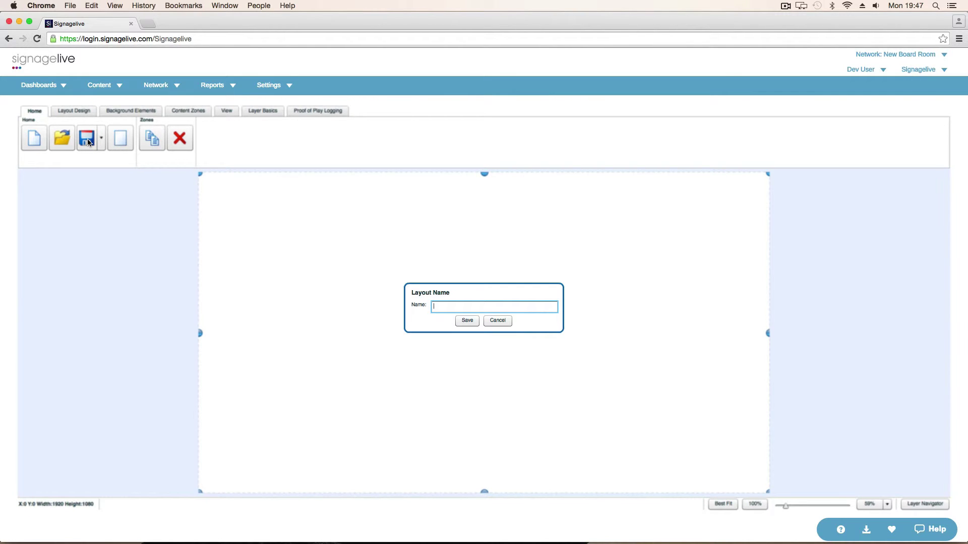
text(Screen 2 Menu)
click(466, 320)
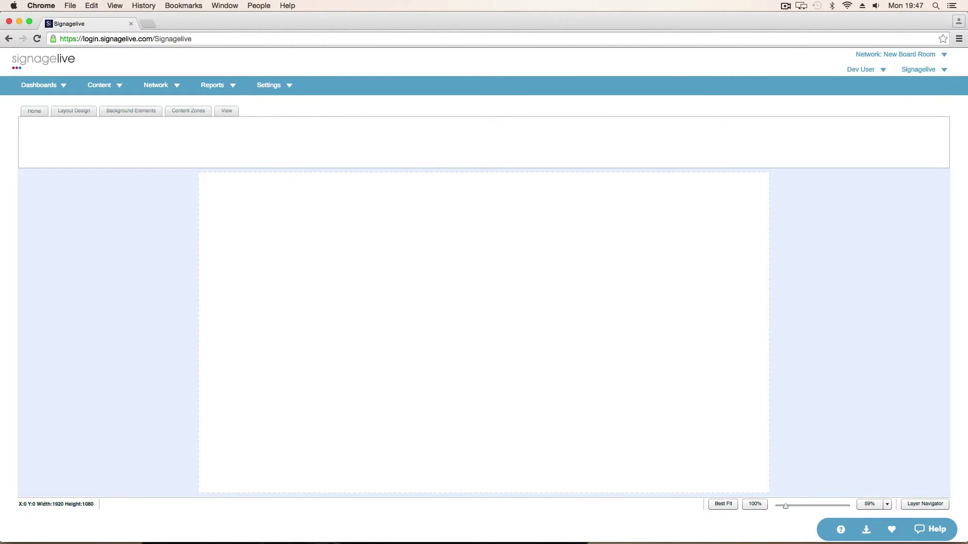
click(294, 288)
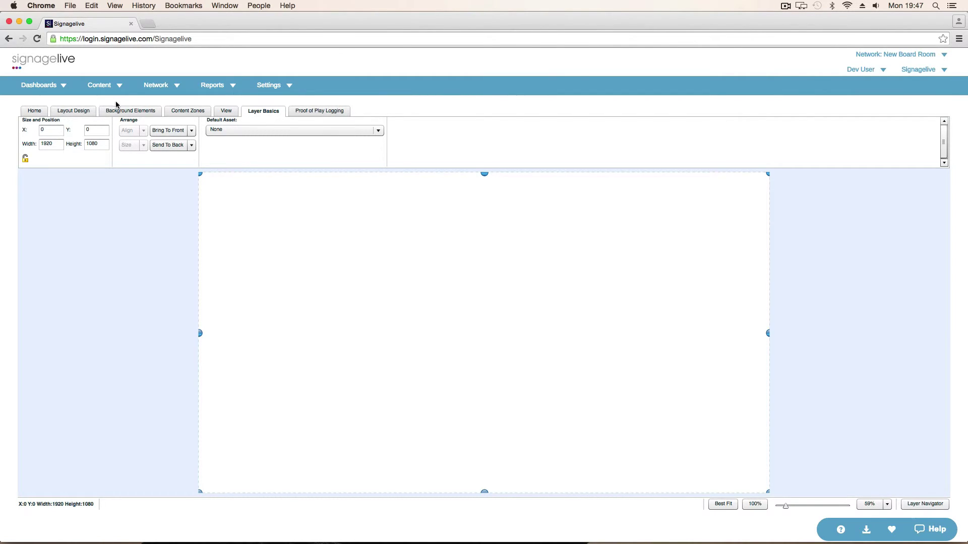
Add Screen2_video_long.mp4 from the recently added assets to the playlist timeline
click(111, 87)
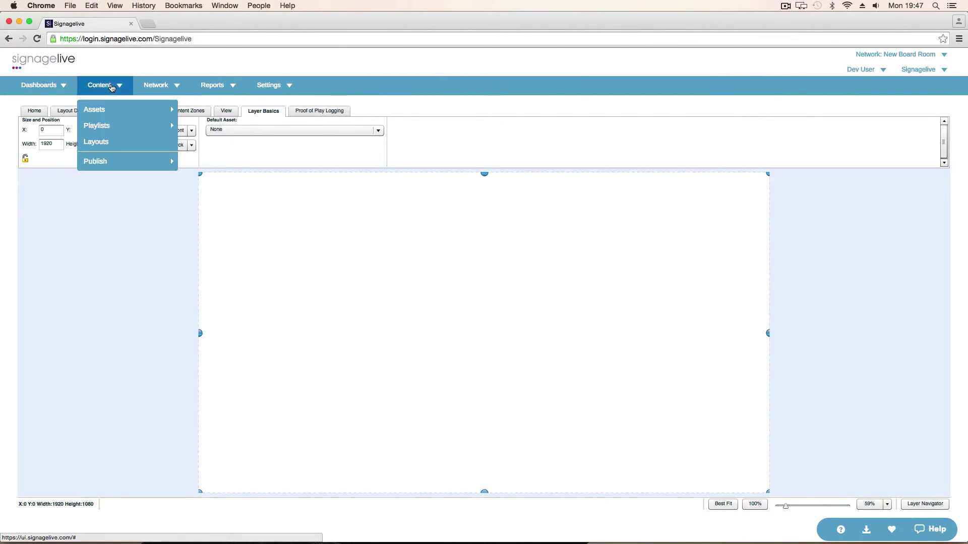
click(110, 128)
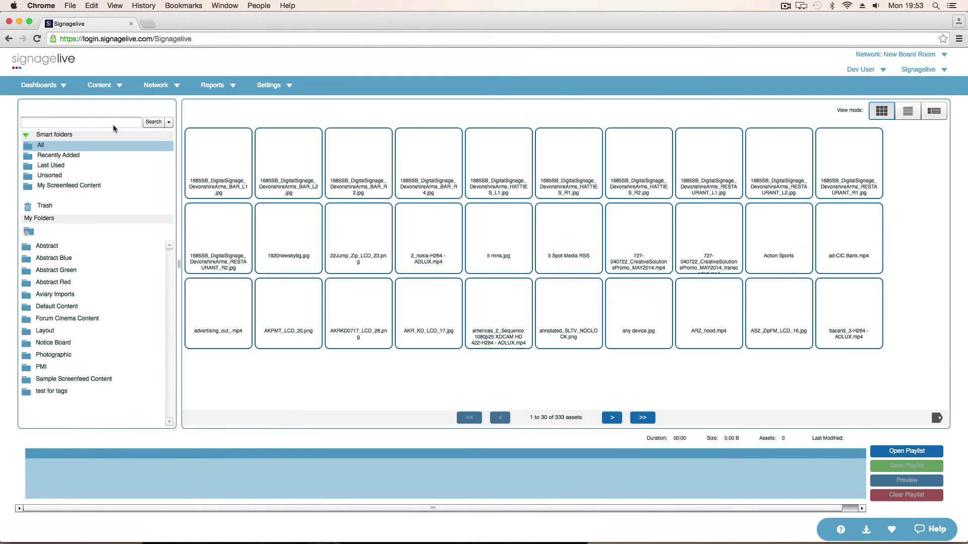
click(69, 157)
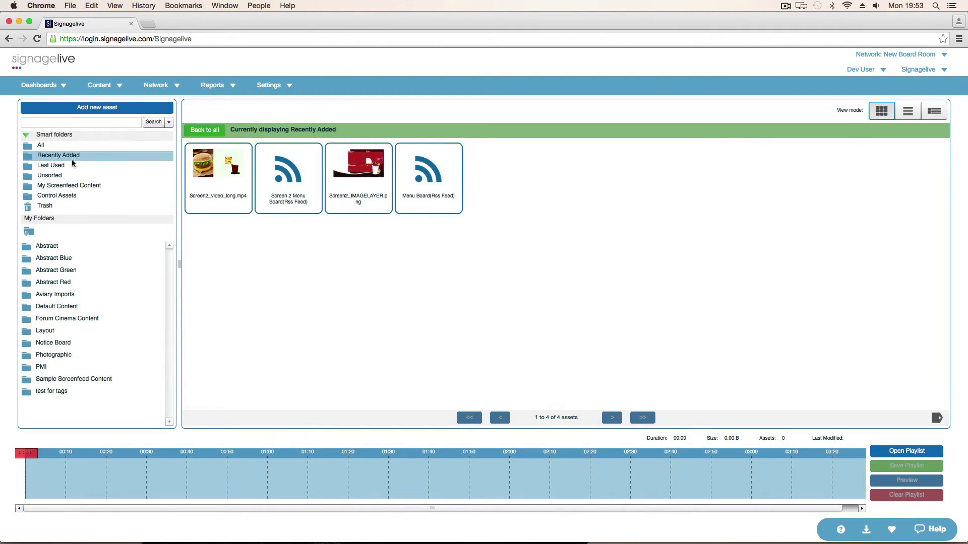
drag(214, 164, 193, 481)
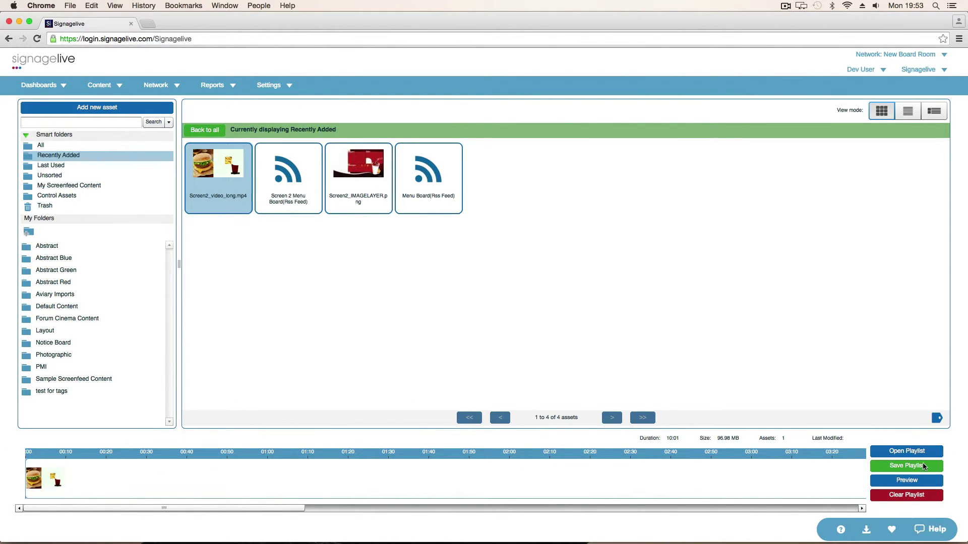
Save the playlist as 'Screen 2 Background'
click(924, 470)
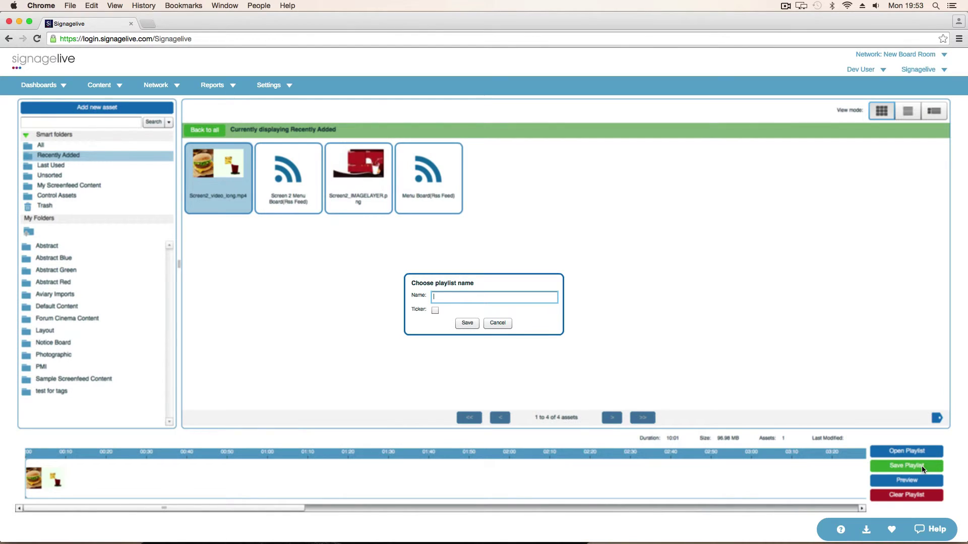
text(Screen 2 Background)
click(473, 322)
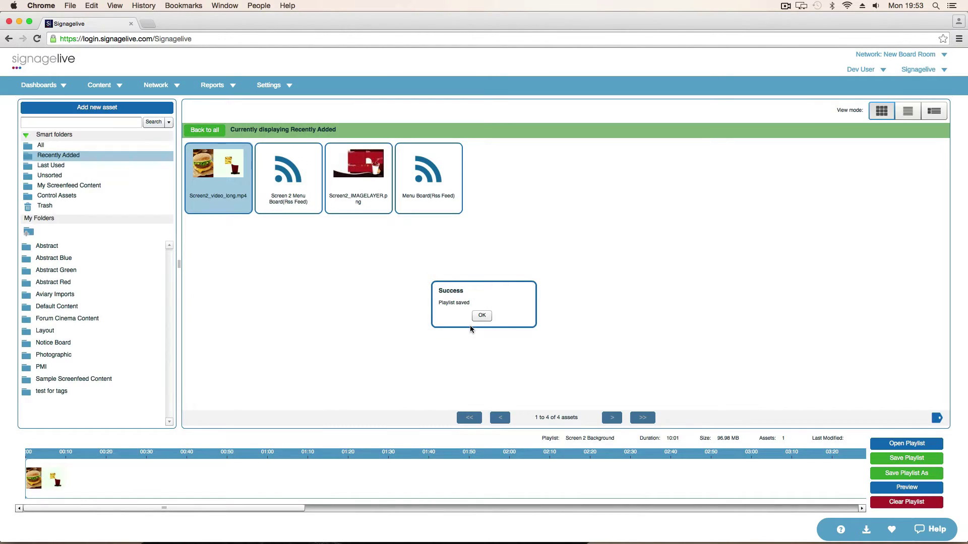
click(480, 316)
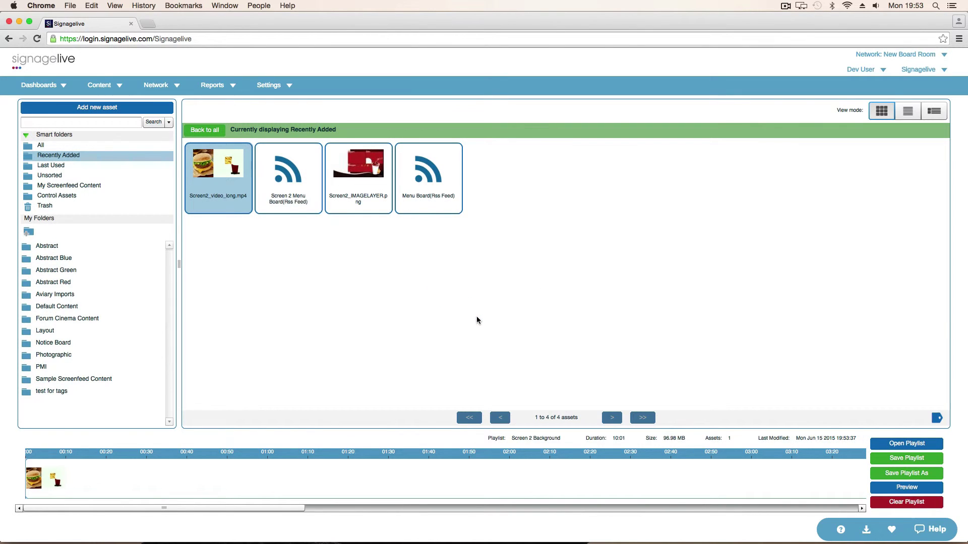
Go to the publishing Schedules and Interrupts page
click(96, 89)
mouse_move(138, 163)
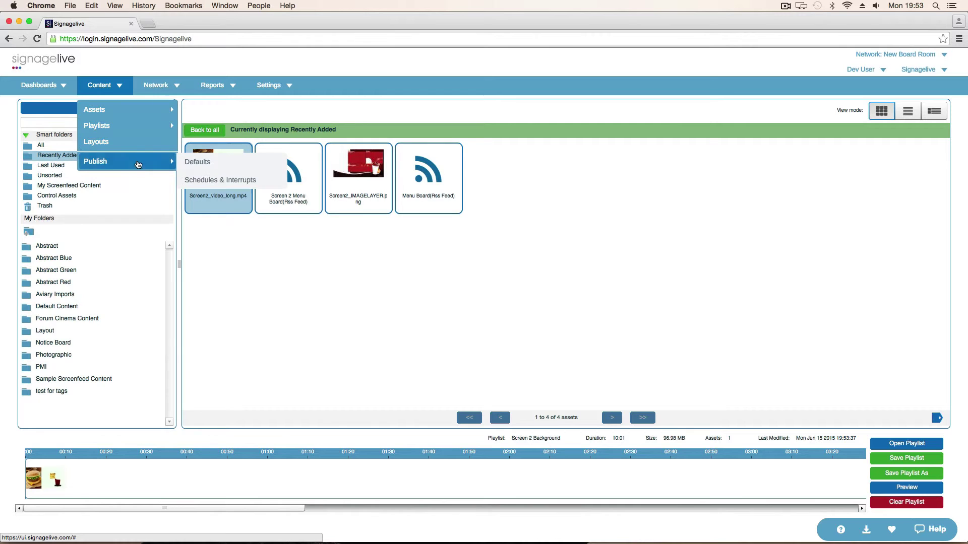
click(196, 181)
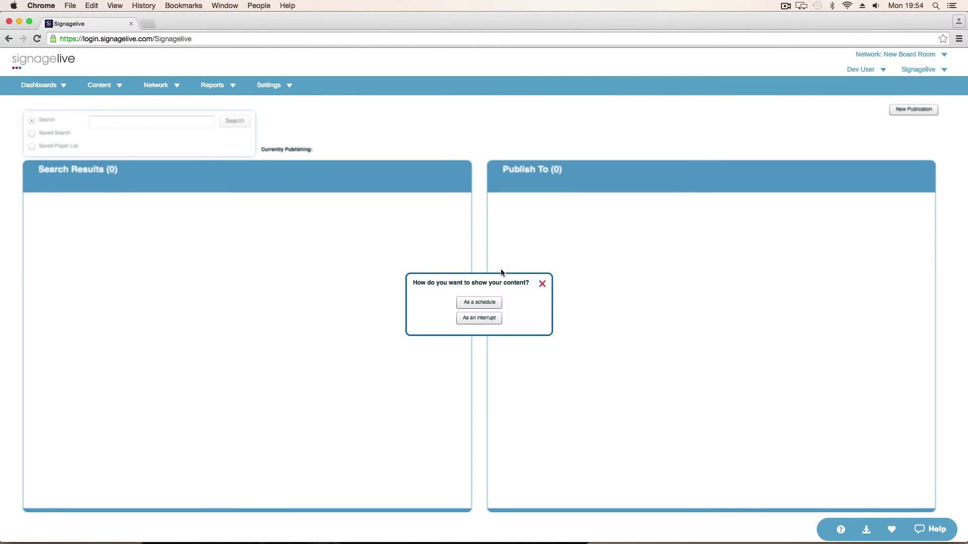
Schedule the content to start immediately with no end date, showing a layout
click(481, 304)
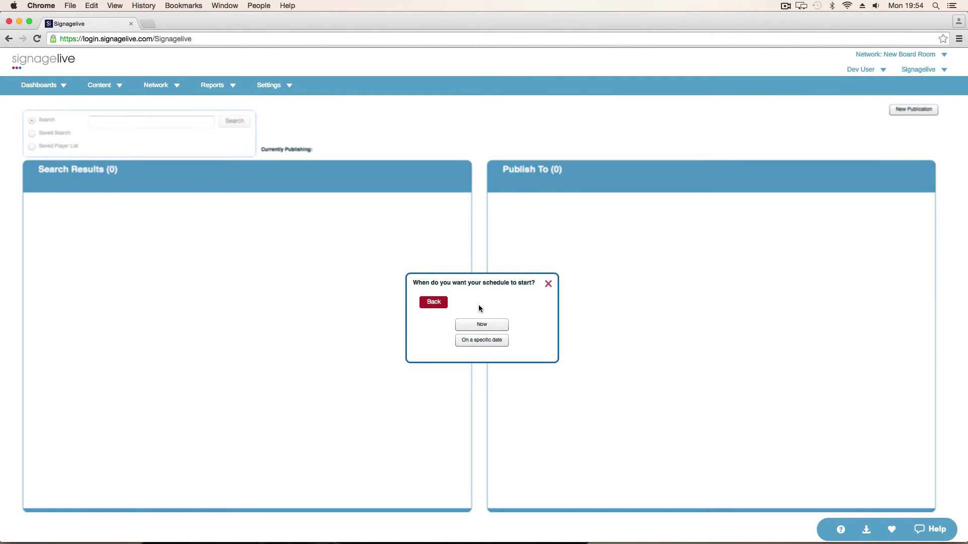
click(478, 326)
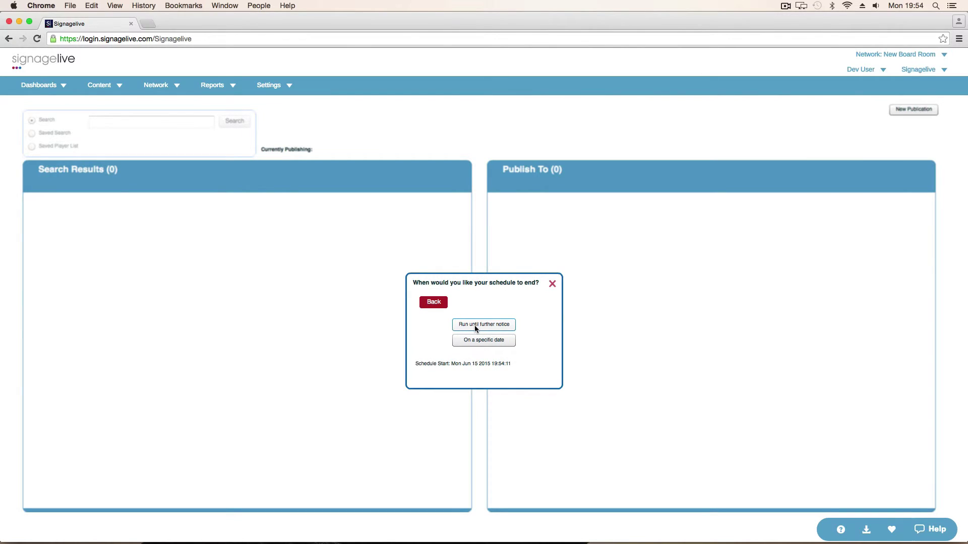
click(474, 325)
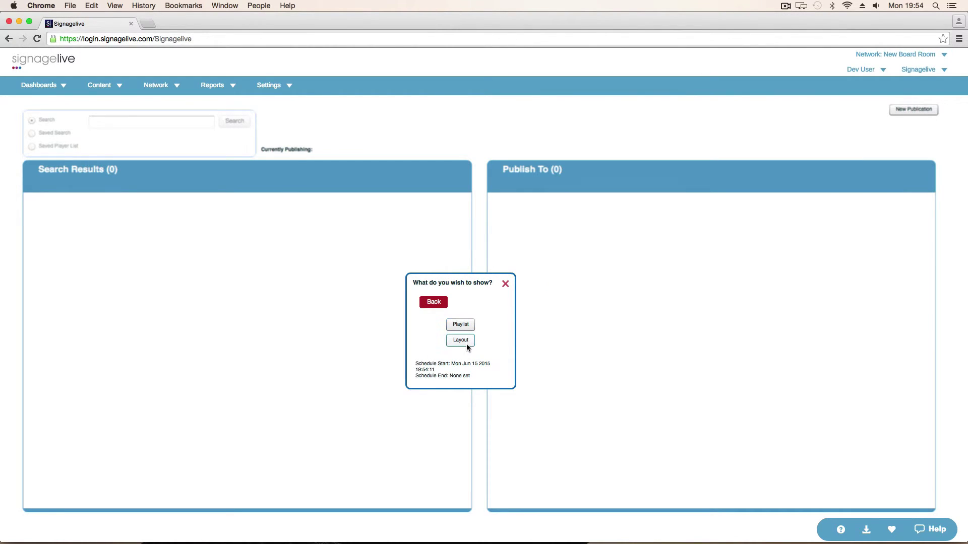
click(466, 347)
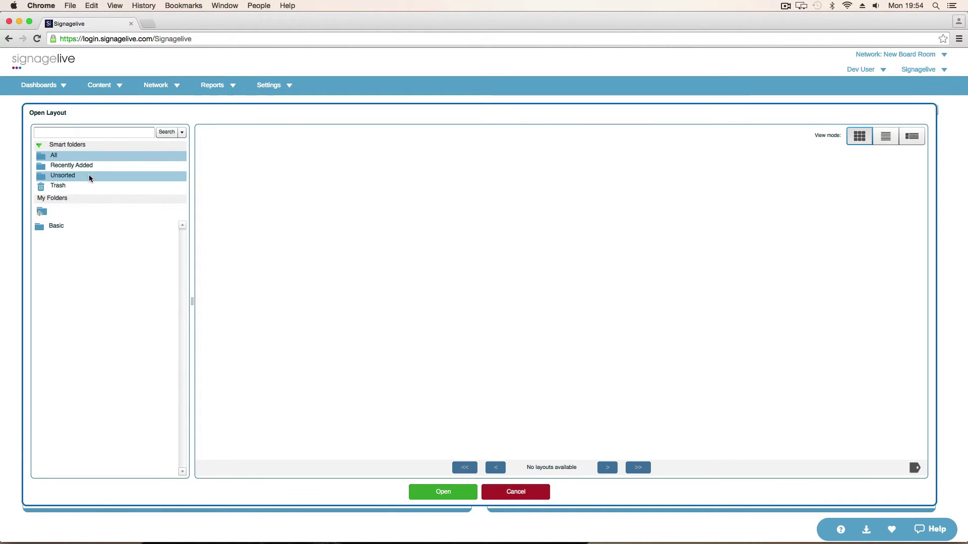
Open the recently added Screen 2 Menu layout and check which areas windows 1 and 2 cover
click(87, 167)
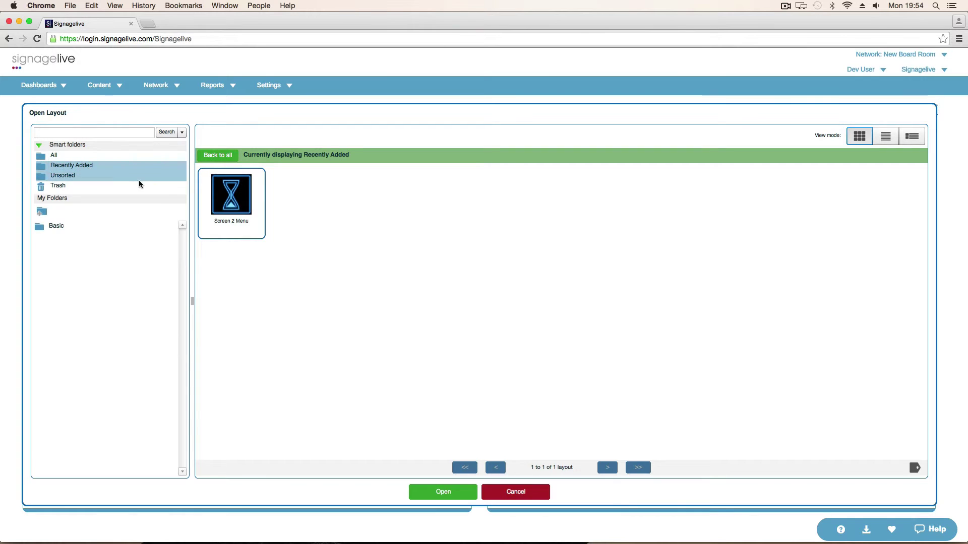
click(211, 202)
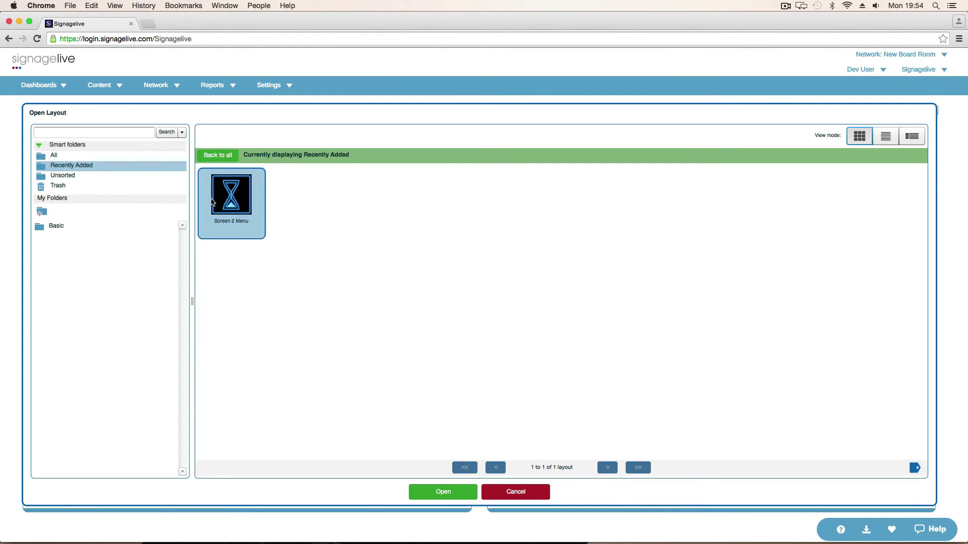
double_click(212, 201)
click(211, 202)
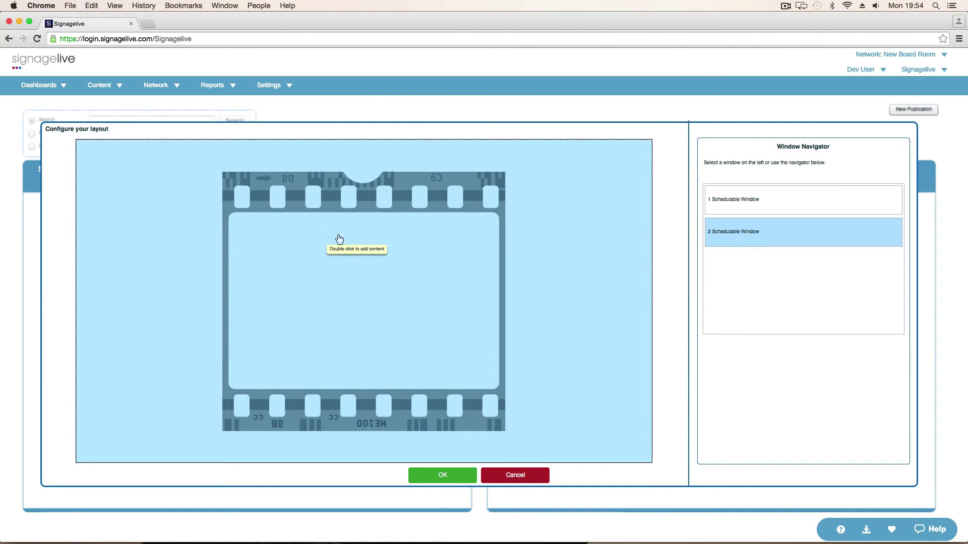
click(744, 199)
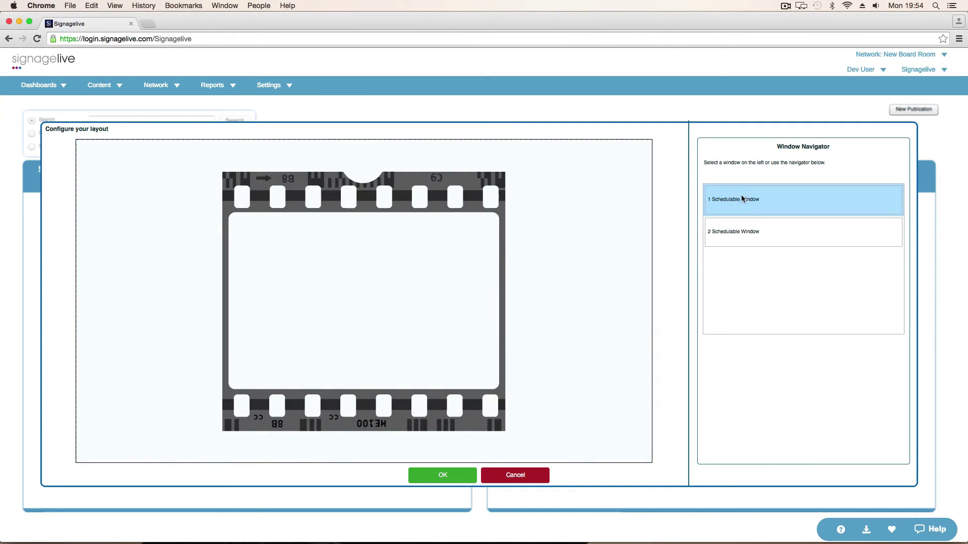
click(746, 222)
click(747, 207)
click(745, 223)
click(743, 229)
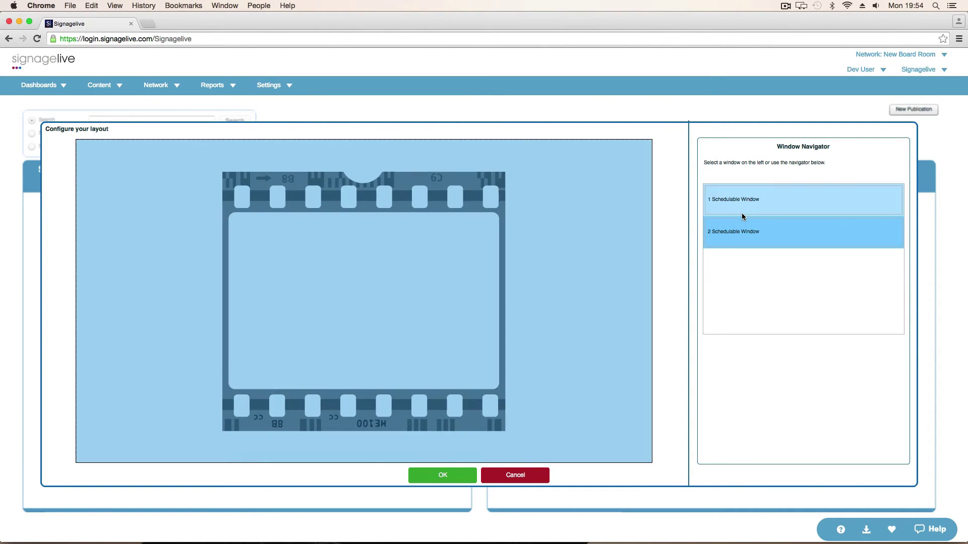
click(742, 210)
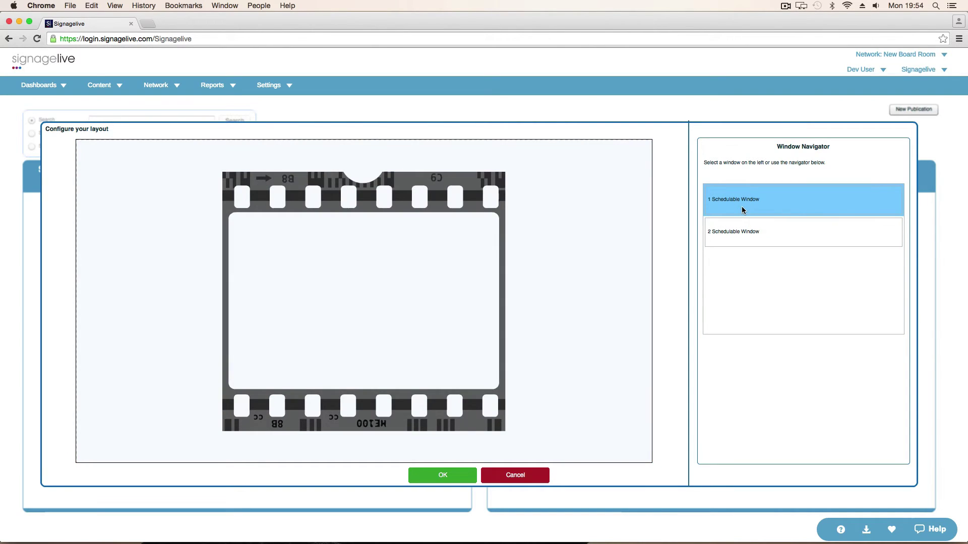
Schedule the Screen 2 Background playlist into window 1 for the full layout duration
double_click(742, 210)
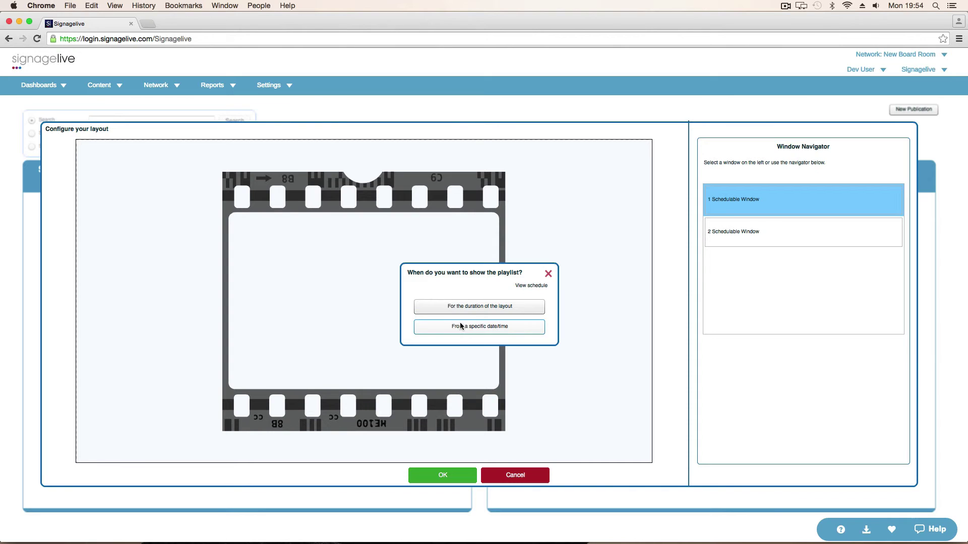
click(464, 307)
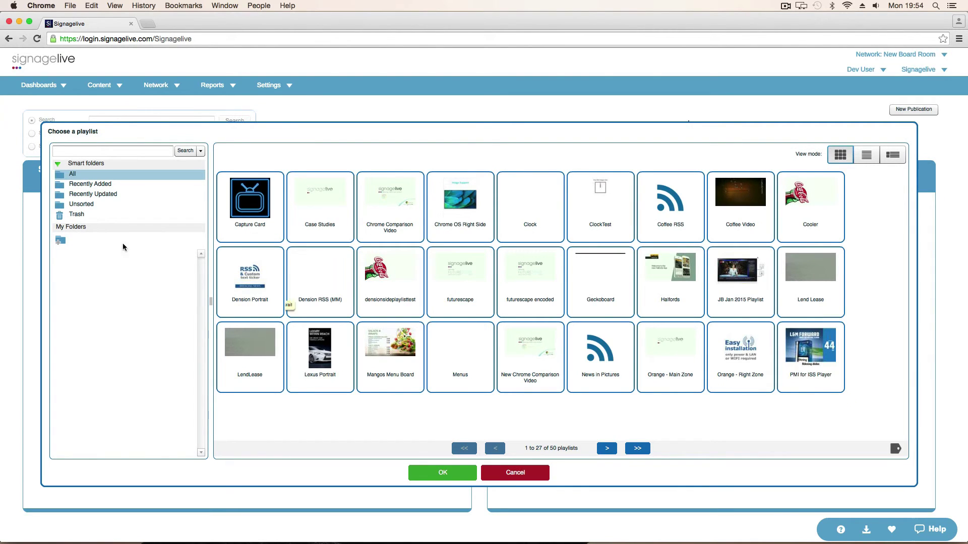
click(71, 185)
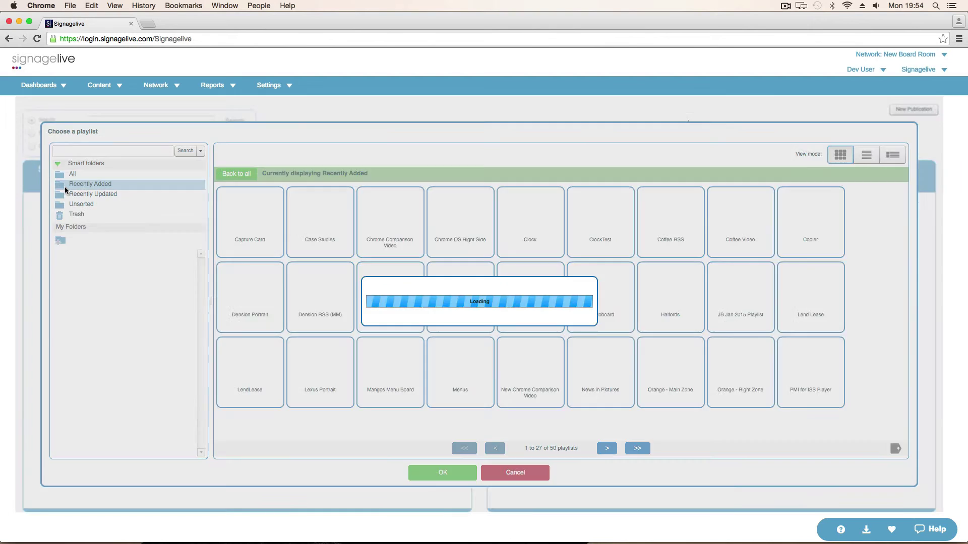
double_click(236, 212)
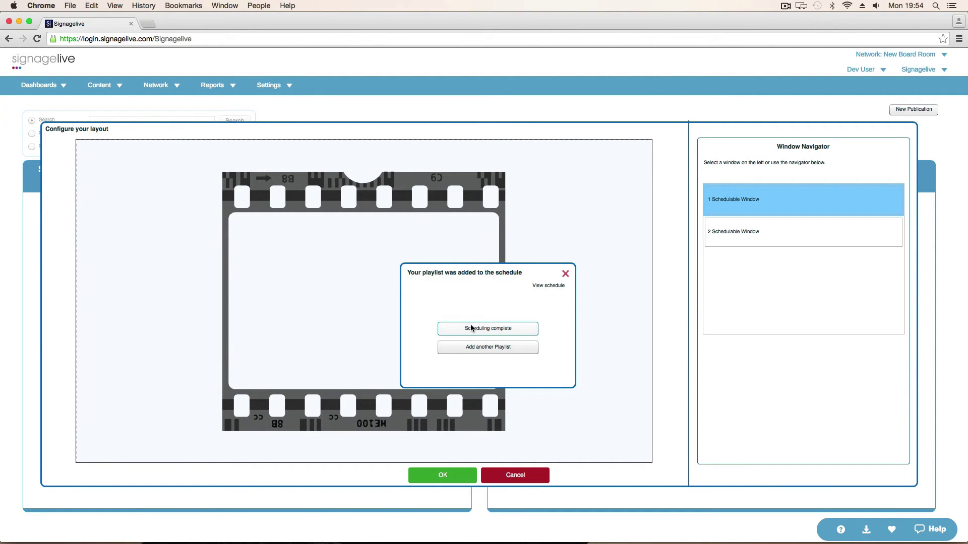
click(472, 329)
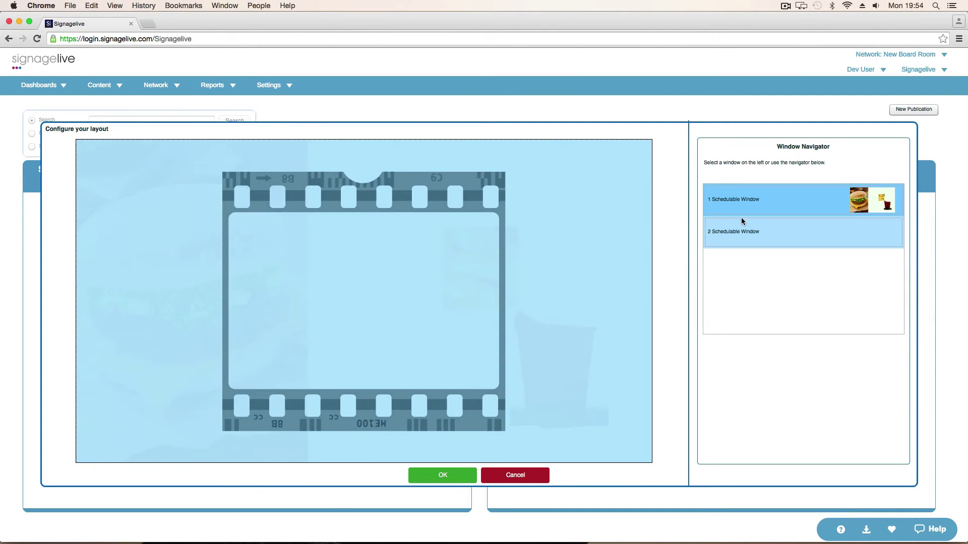
Put the Screen 2 Top Layer playlist in window 2 for the full layout duration, then confirm the layout
double_click(739, 231)
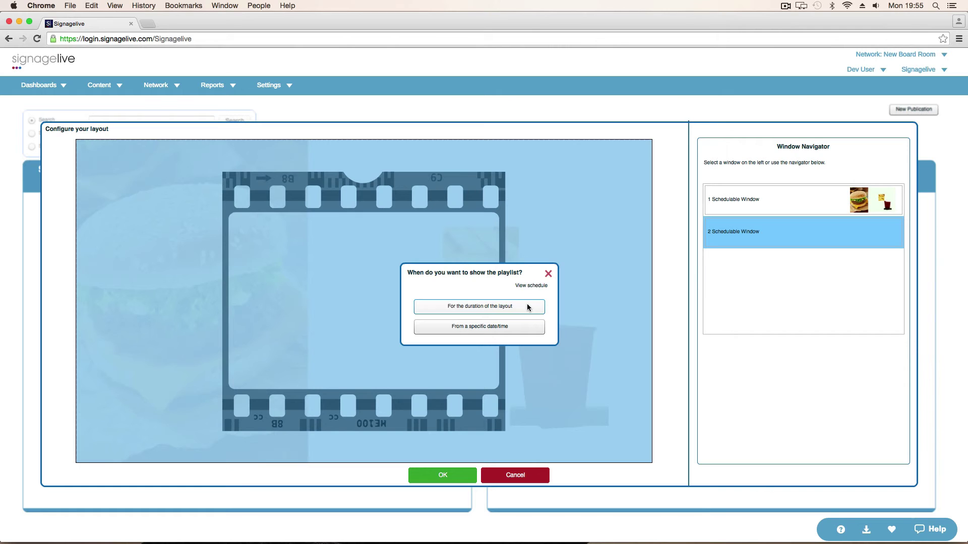
click(527, 307)
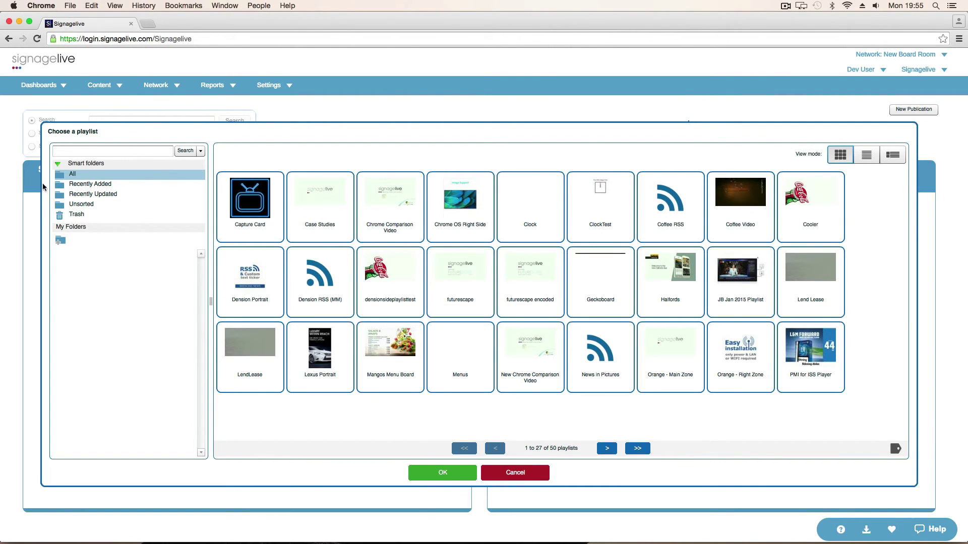
click(79, 184)
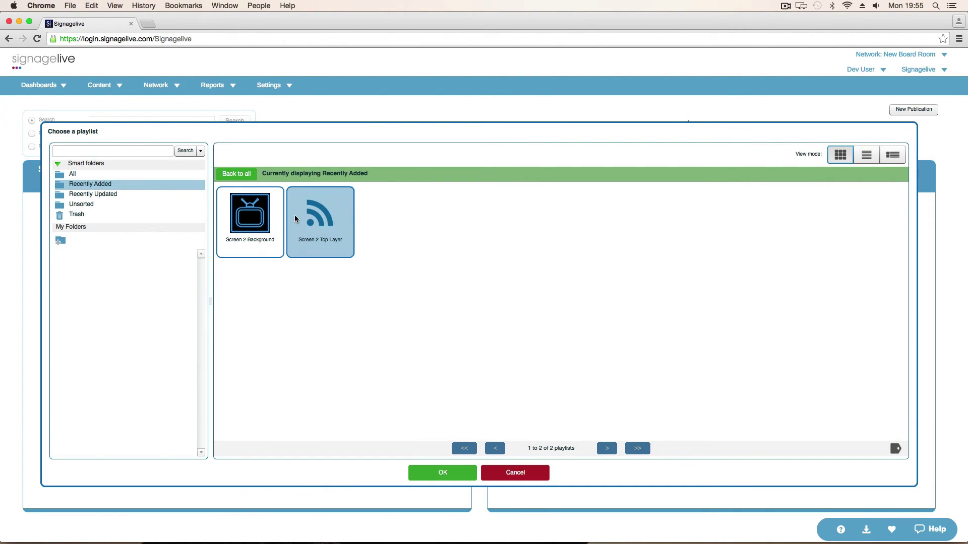
double_click(295, 219)
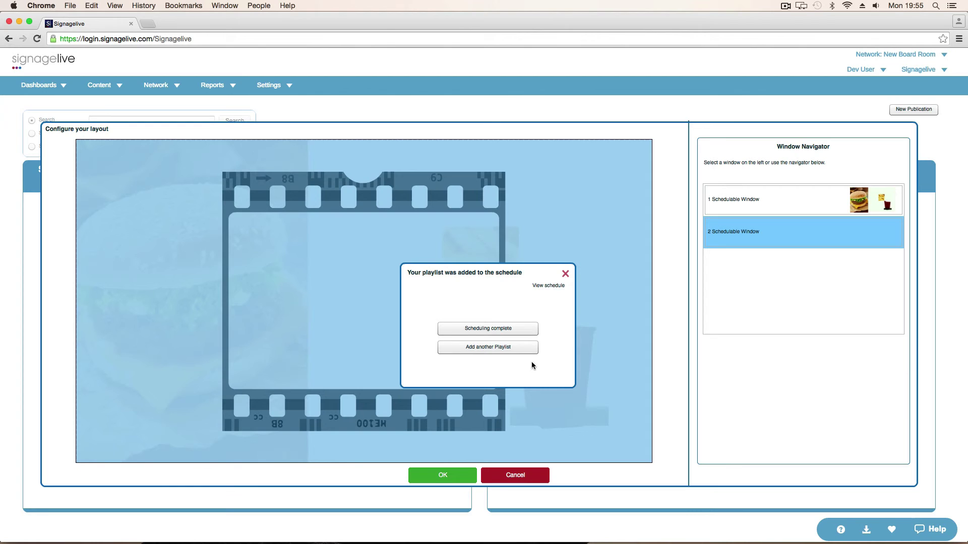
click(521, 331)
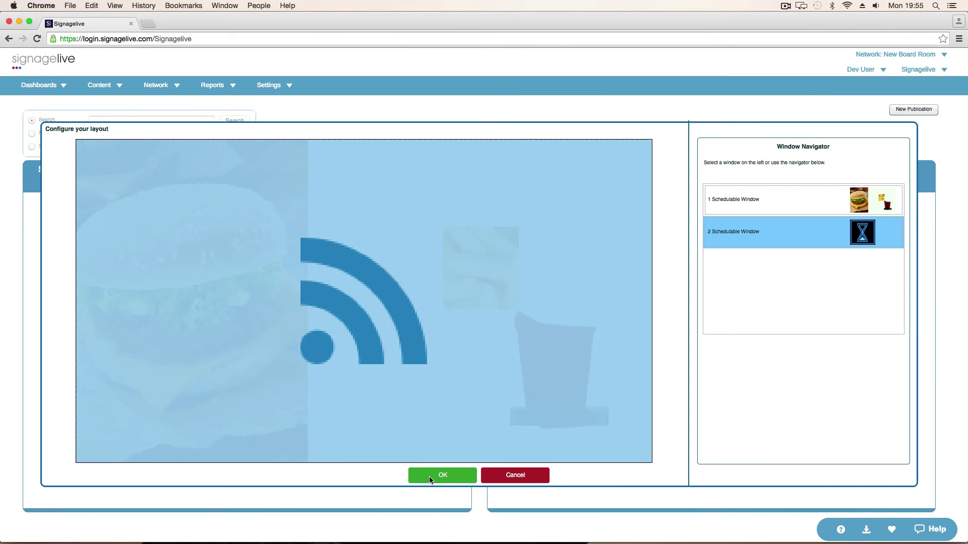
click(430, 476)
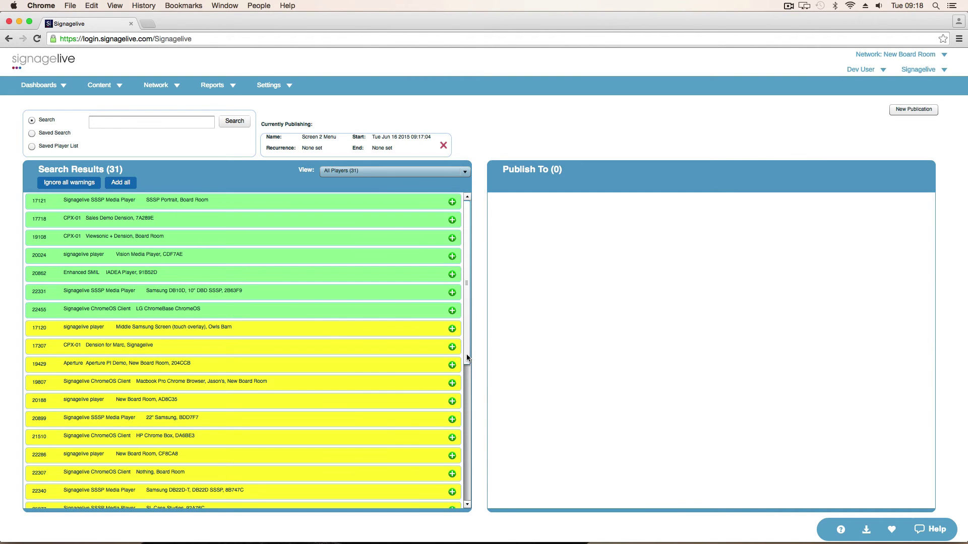
Review player 25077's details and warnings, then add it to the Publish To list
drag(468, 362, 467, 393)
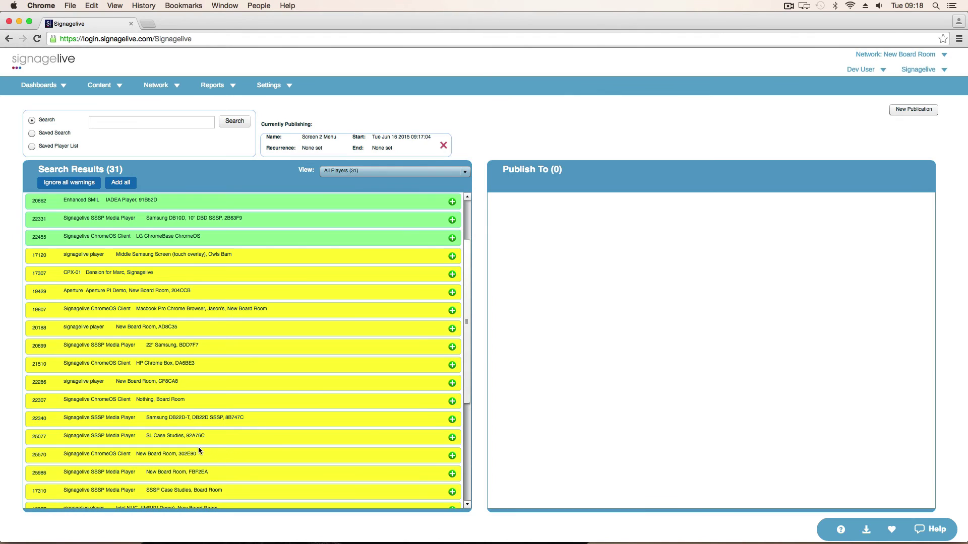
click(418, 443)
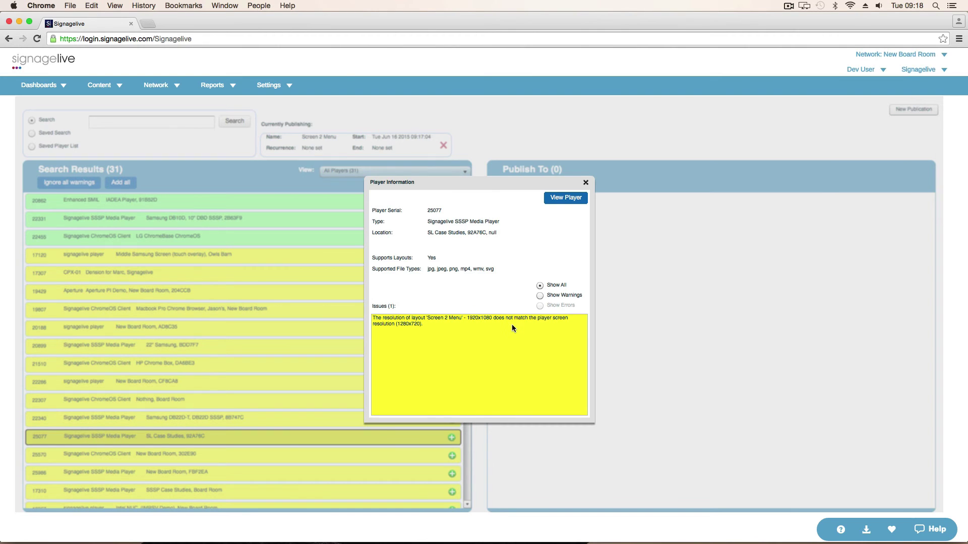
click(585, 182)
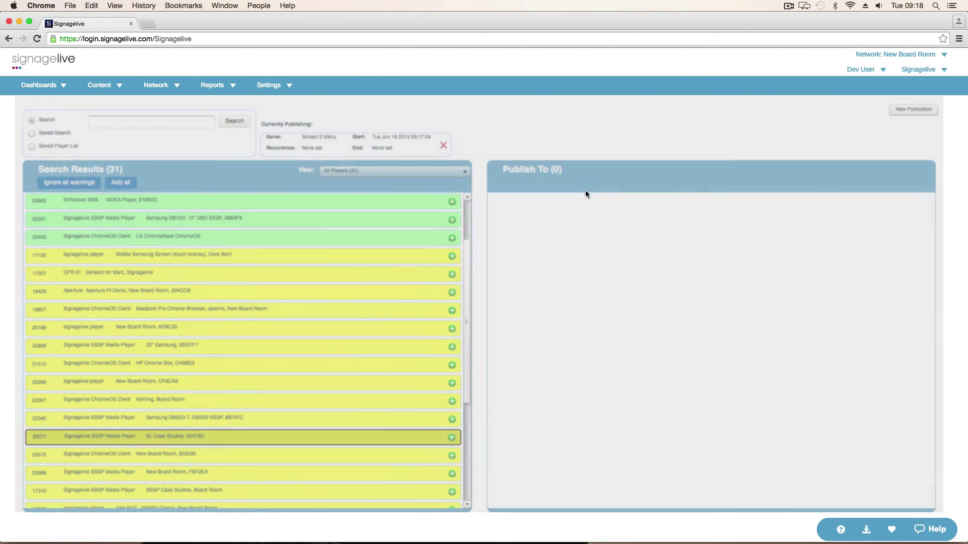
click(451, 438)
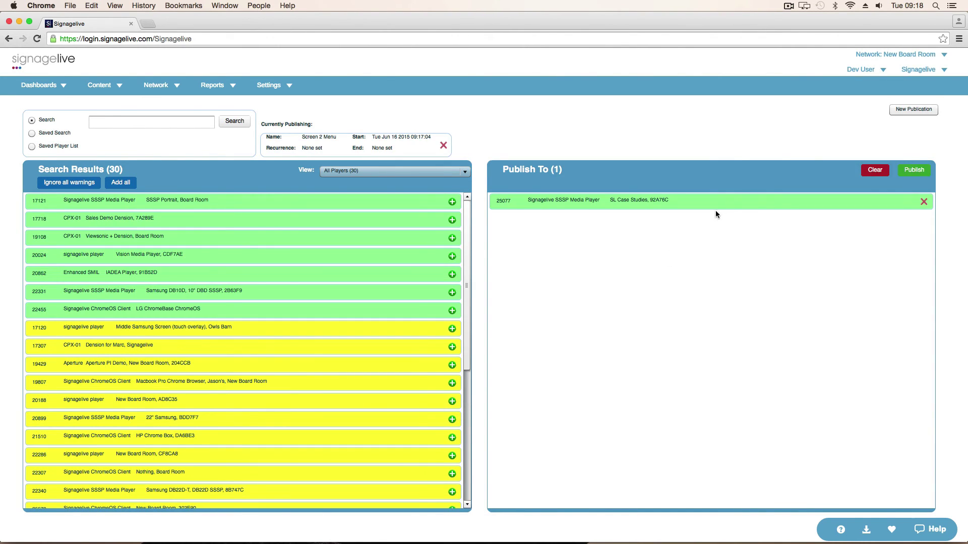
Publish the Screen 2 Menu layout to player 25077
click(912, 170)
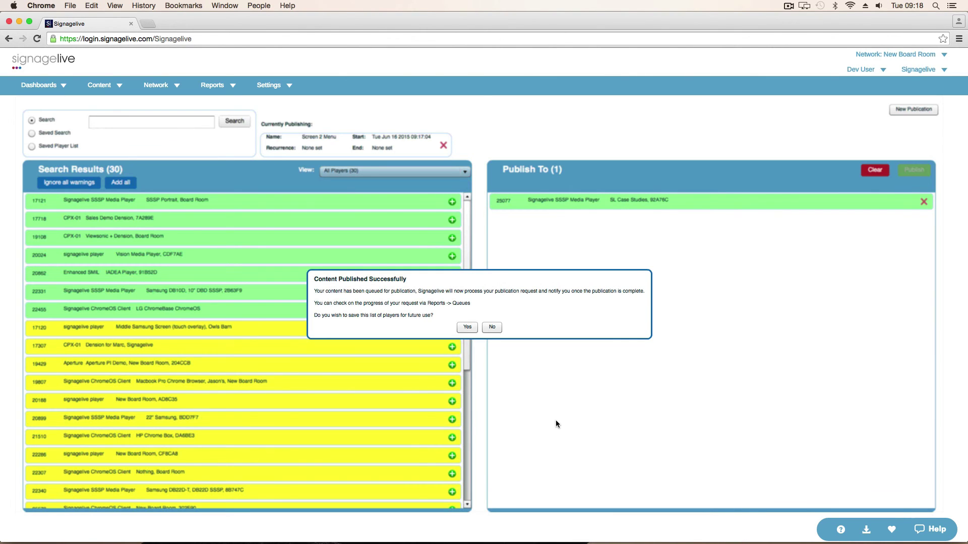